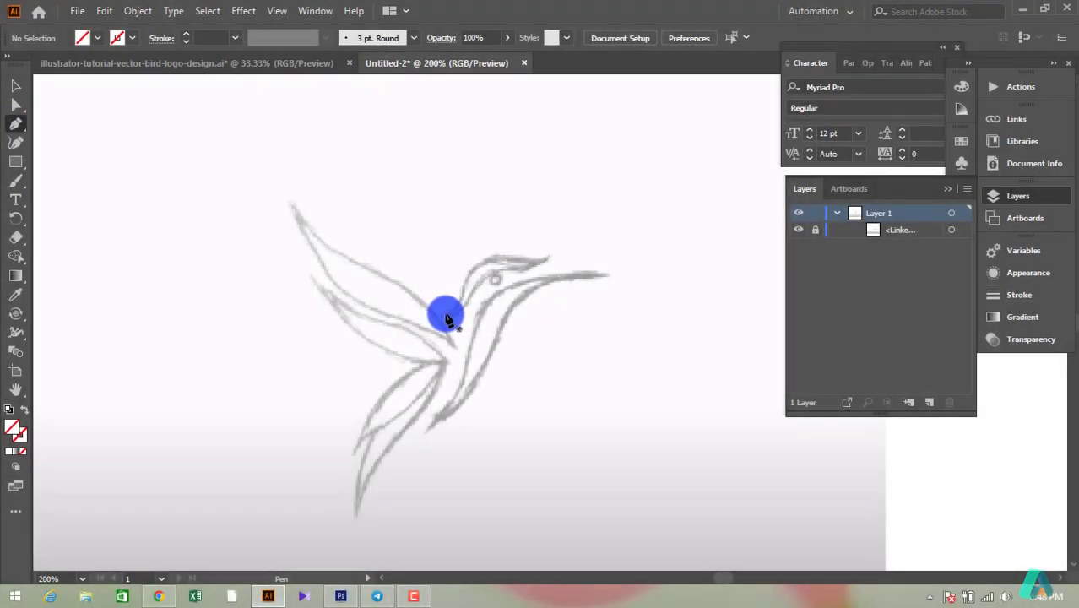
Step: Pen-trace a closed outline of the head and upper beak over the sketch
left_click_drag(445, 314, 464, 284)
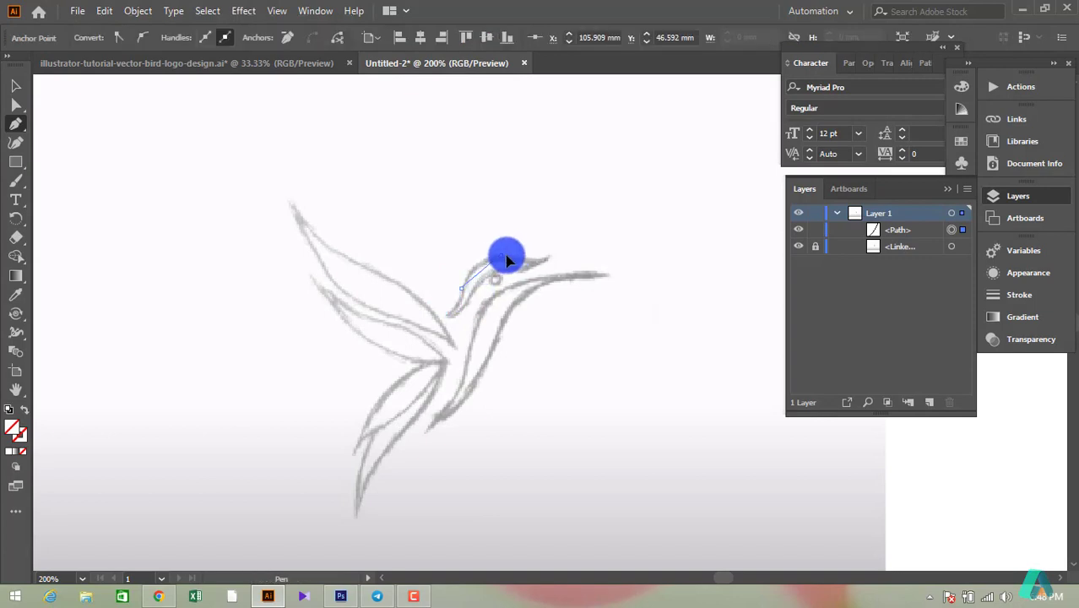
mouse_move(500, 262)
left_mouse_down()
mouse_move(546, 261)
mouse_move(530, 274)
left_mouse_up()
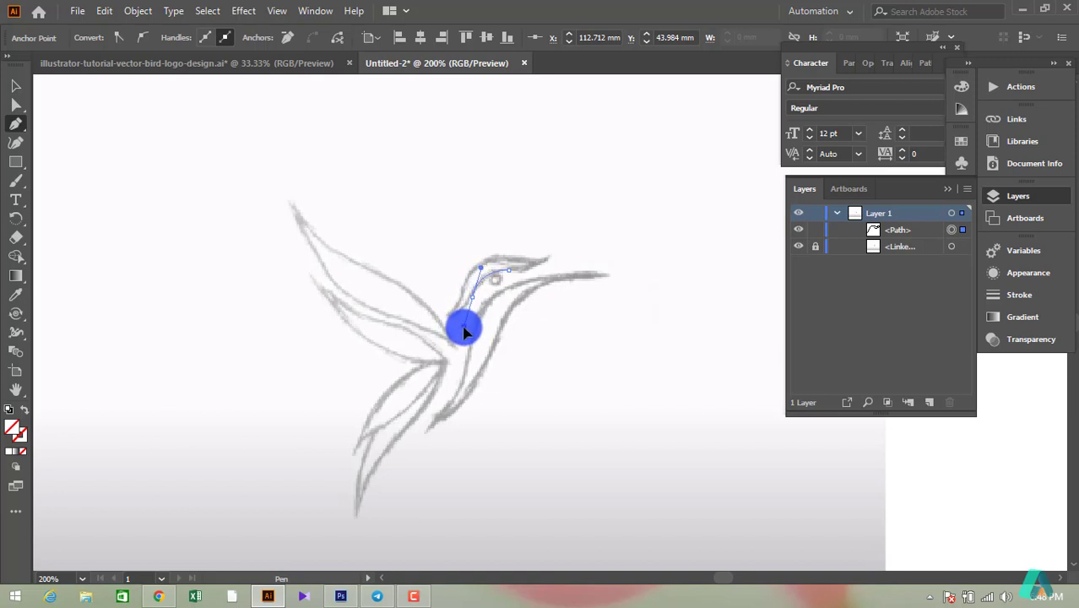
mouse_move(464, 331)
left_mouse_down()
mouse_move(469, 299)
mouse_move(455, 319)
left_mouse_up()
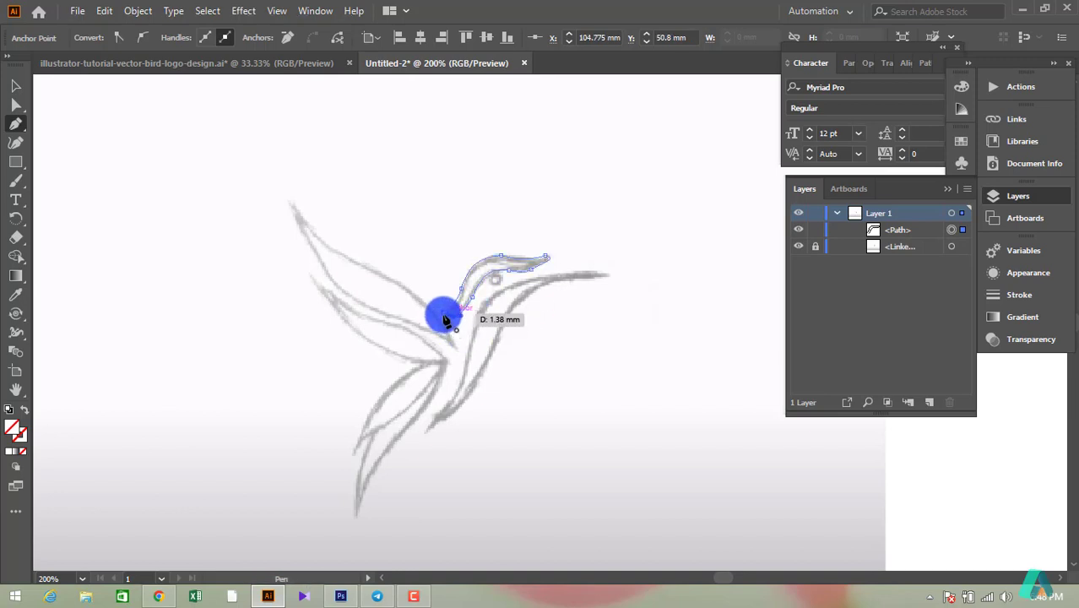
key("v")
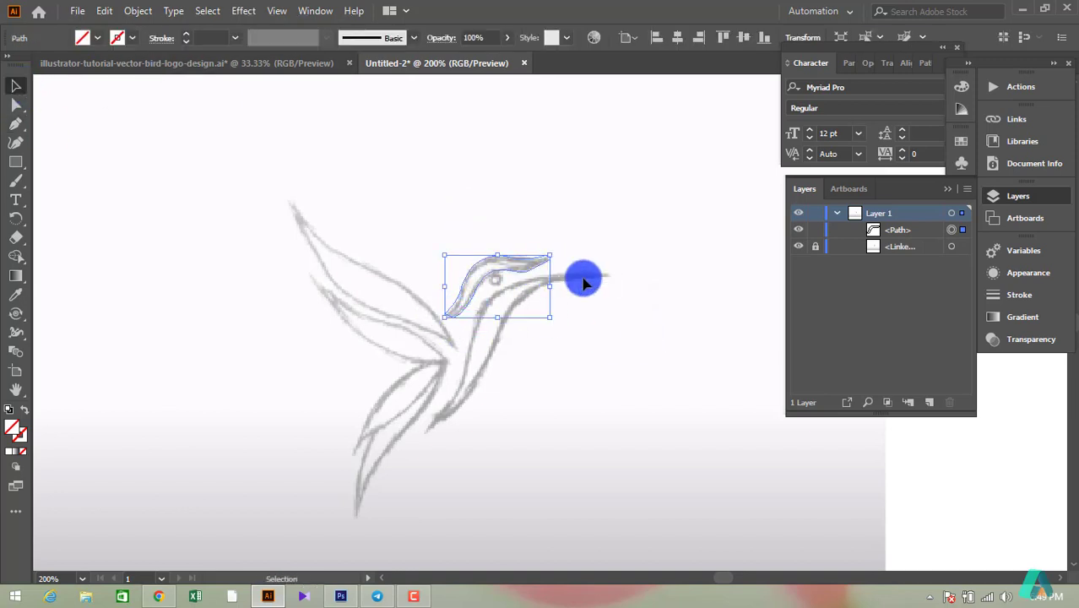
Step: Give the head outline a black stroke with no fill, then deselect it
left_click(97, 37)
left_click(50, 66)
left_click(590, 381)
left_click(597, 278)
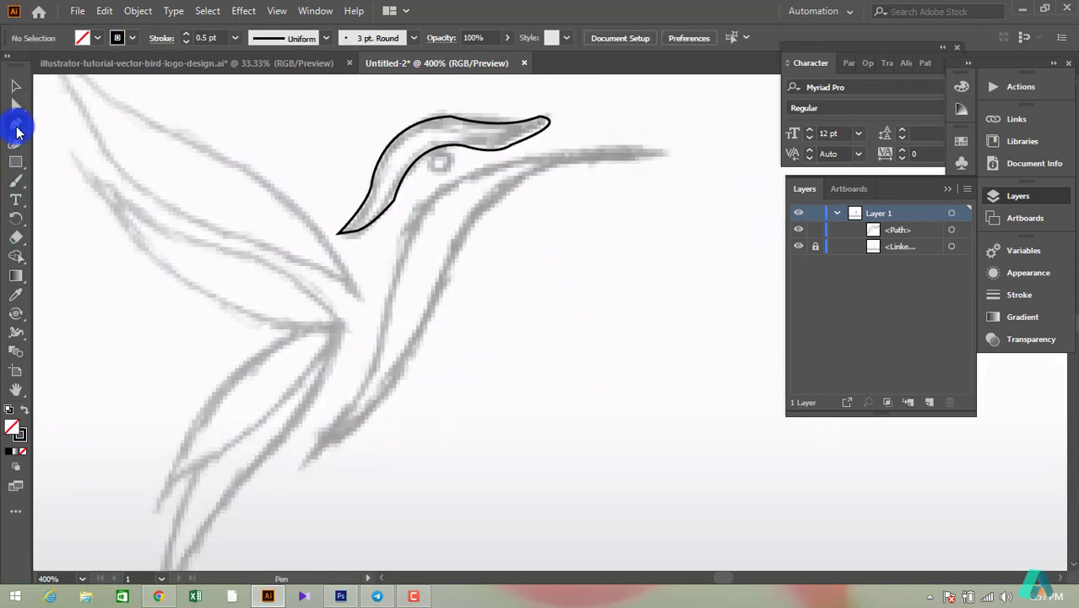
Step: Pen-trace the neck and long beak from the body to a sharp beak tip, closing the outline
left_click(16, 124)
left_click(299, 467)
left_click_drag(409, 369, 436, 304)
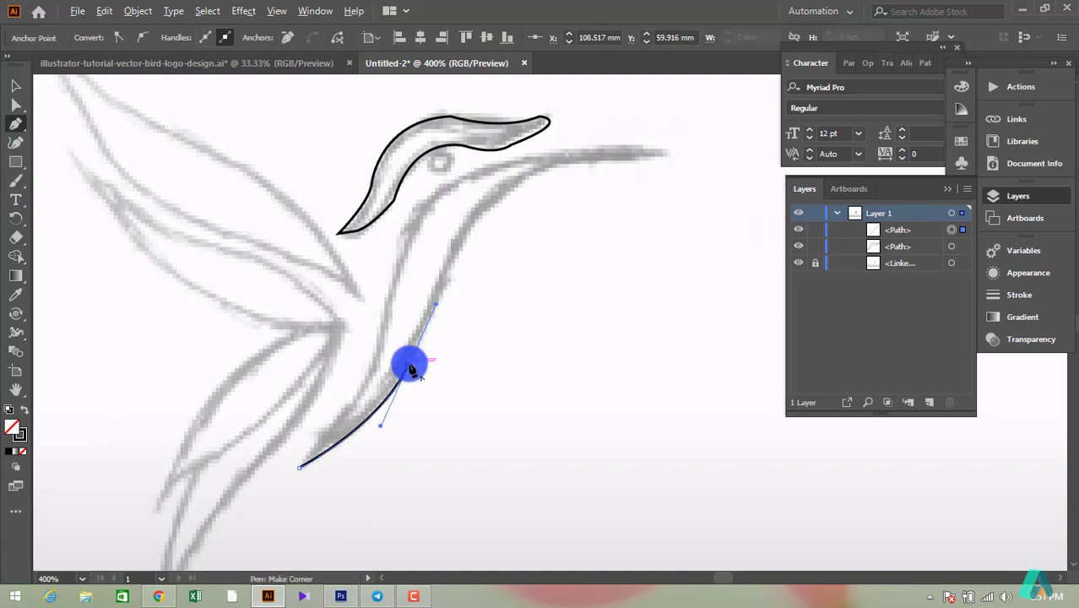
left_click(411, 369)
left_click_drag(452, 270, 483, 233)
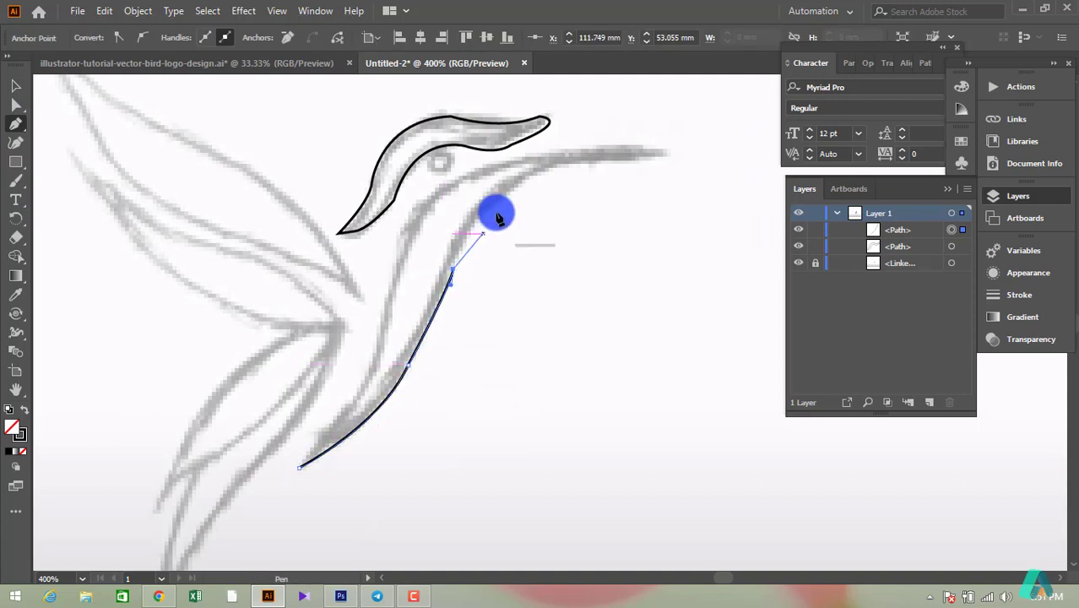
left_click_drag(556, 169, 667, 155)
left_click(666, 153)
mouse_move(504, 161)
left_mouse_down()
mouse_move(420, 193)
mouse_move(474, 187)
left_mouse_up()
mouse_move(401, 241)
left_mouse_down()
mouse_move(321, 432)
mouse_move(283, 449)
mouse_move(282, 498)
mouse_move(277, 482)
mouse_move(292, 457)
mouse_move(373, 402)
mouse_move(321, 441)
left_mouse_up()
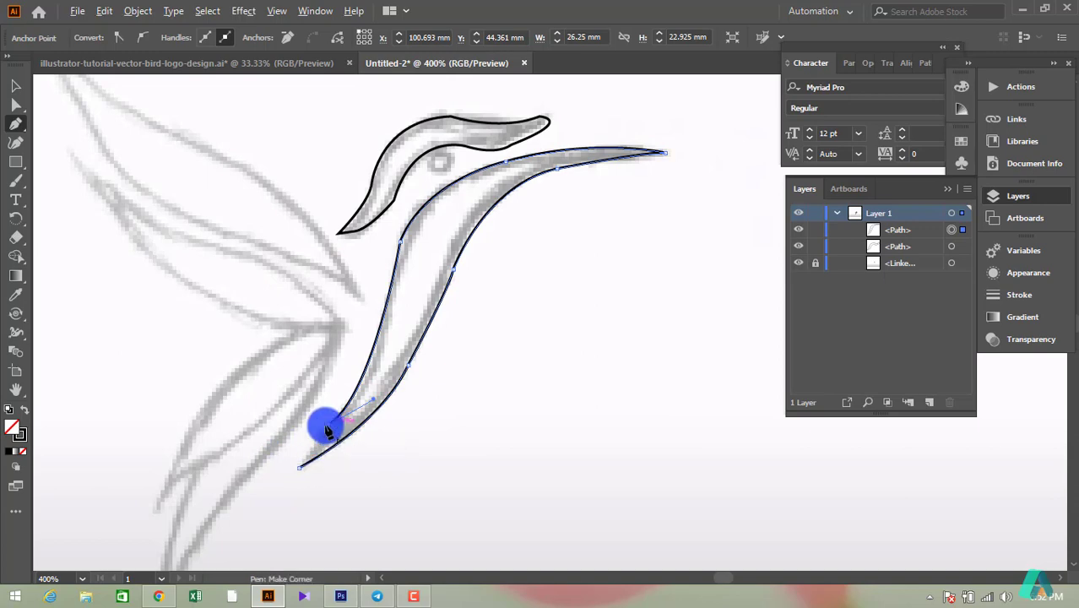
left_click(297, 466)
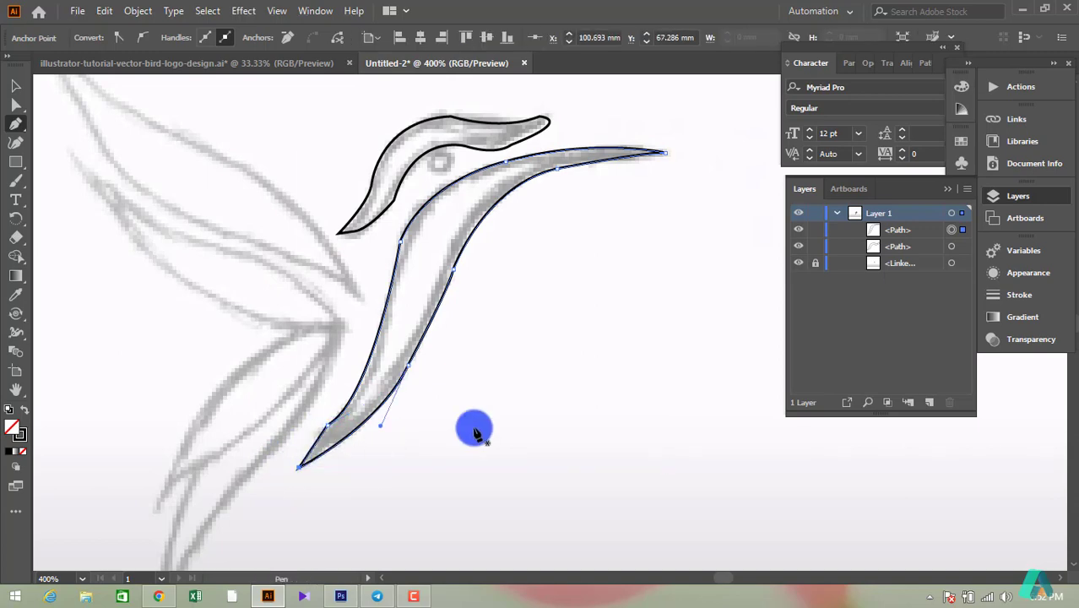
left_click_drag(349, 308, 565, 409)
Step: Trace the upper wing's top edge from its tip down to the wing base
left_click(15, 123)
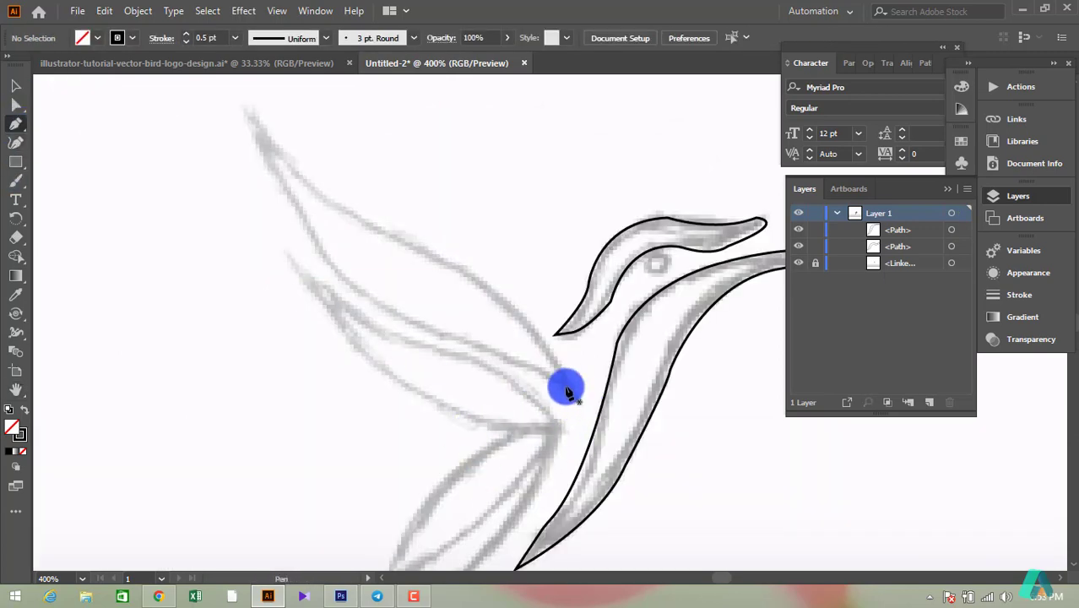
left_click(249, 107)
left_click_drag(297, 182, 402, 231)
left_click(335, 200)
left_click(453, 260)
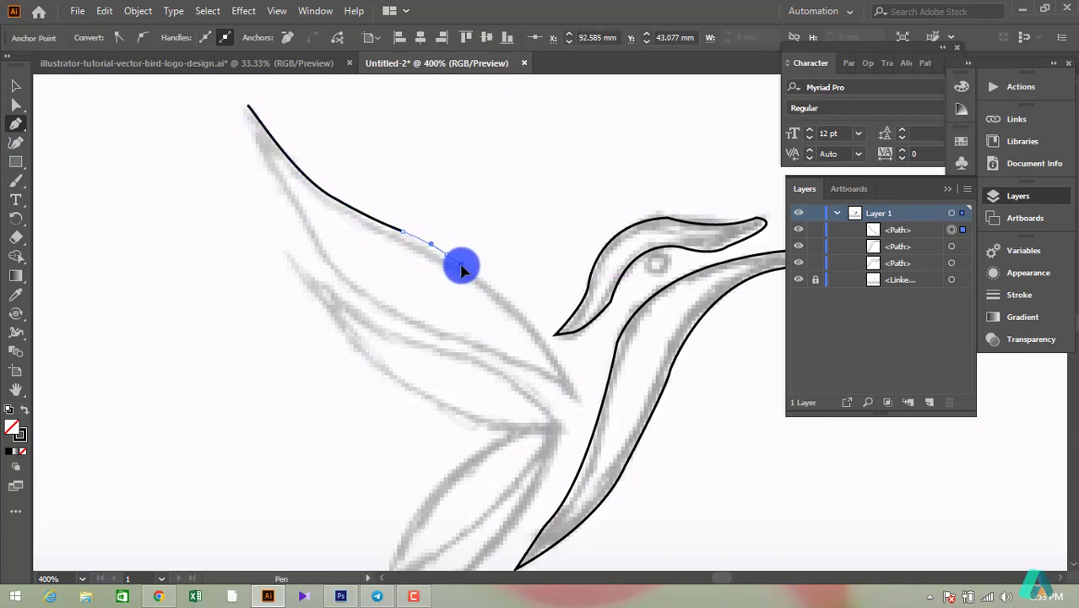
left_click_drag(462, 268, 475, 274)
mouse_move(543, 340)
left_mouse_down()
mouse_move(576, 390)
mouse_move(537, 381)
mouse_move(478, 333)
left_mouse_up()
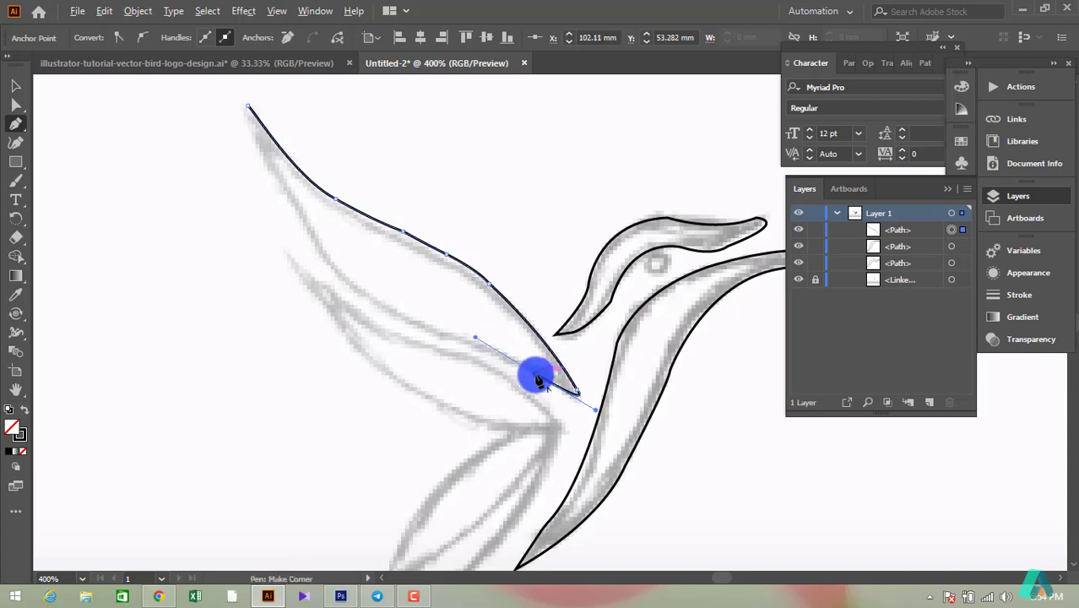
Step: Trace the upper wing's lower edge back to the tip, closing the shape
left_click_drag(535, 373, 430, 334)
left_click_drag(330, 267, 314, 240)
left_click(330, 266)
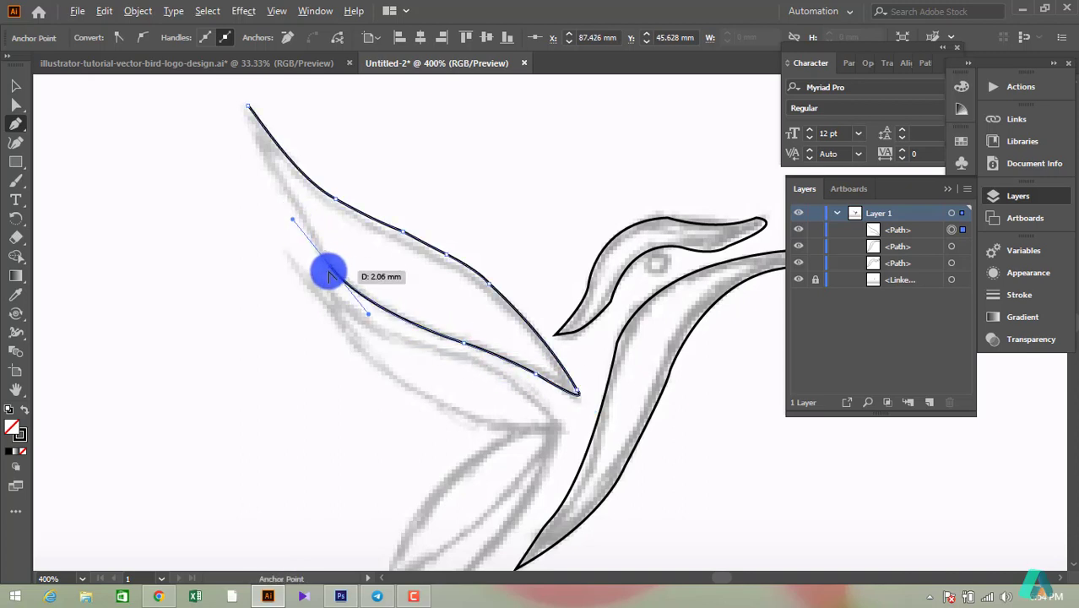
left_click(264, 162)
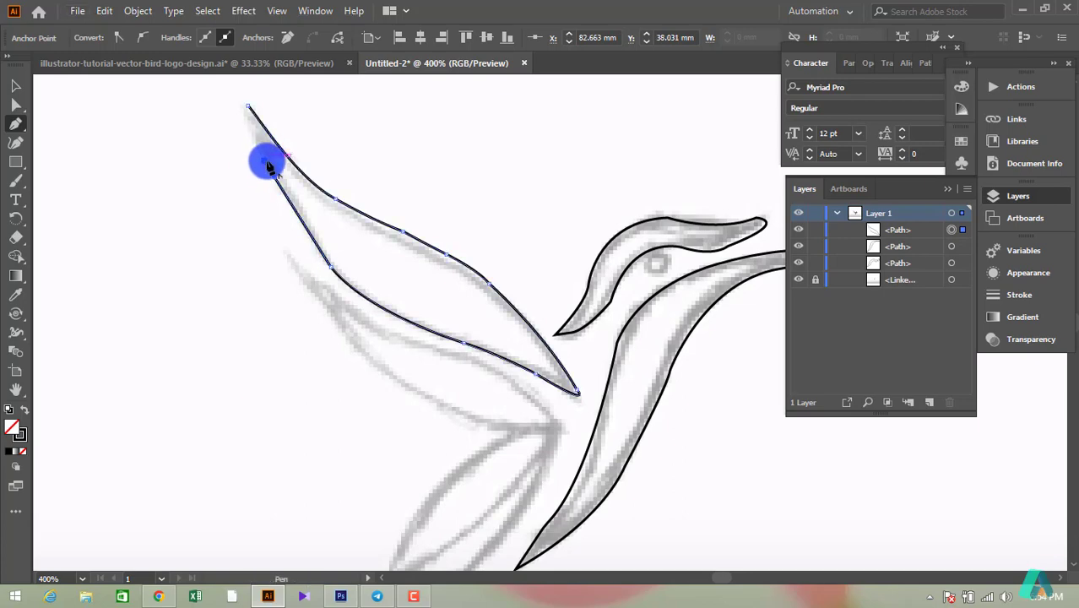
left_click(248, 106)
left_click(365, 268, "ctrl")
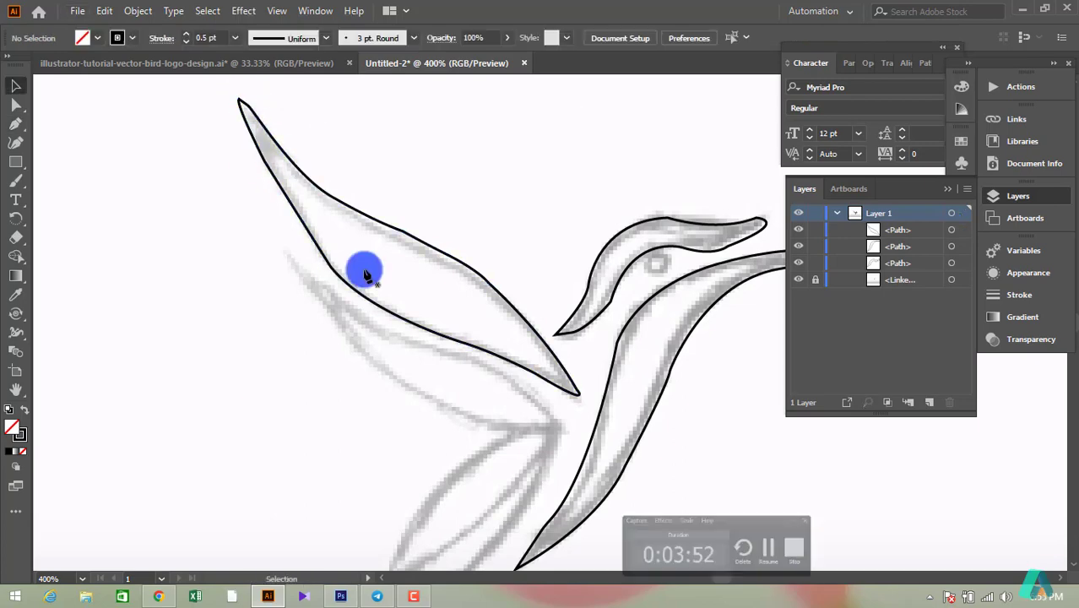
Step: Trace and close the inner wing feather outline, then start the lower wing path
left_click(282, 253)
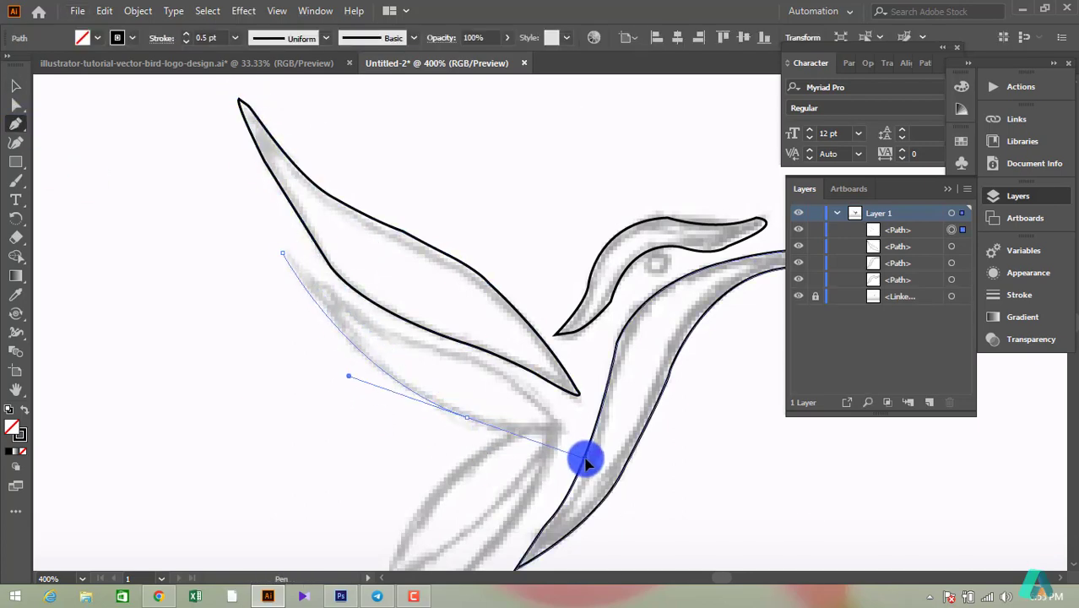
left_click_drag(465, 416, 576, 432)
left_click(557, 425)
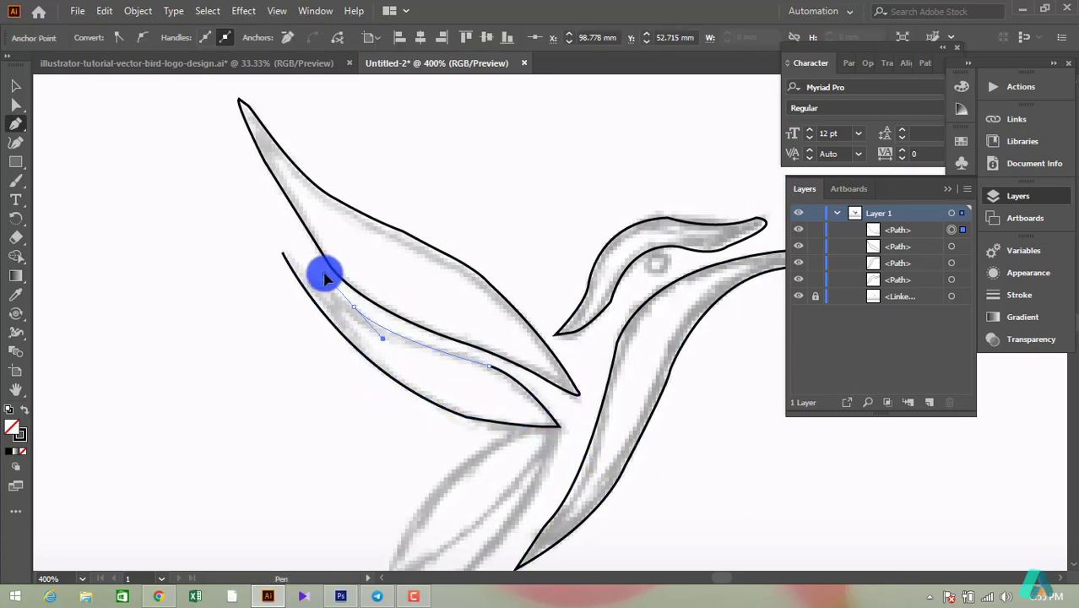
left_click_drag(490, 368, 353, 305)
left_click_drag(286, 253, 397, 372)
left_click(549, 441)
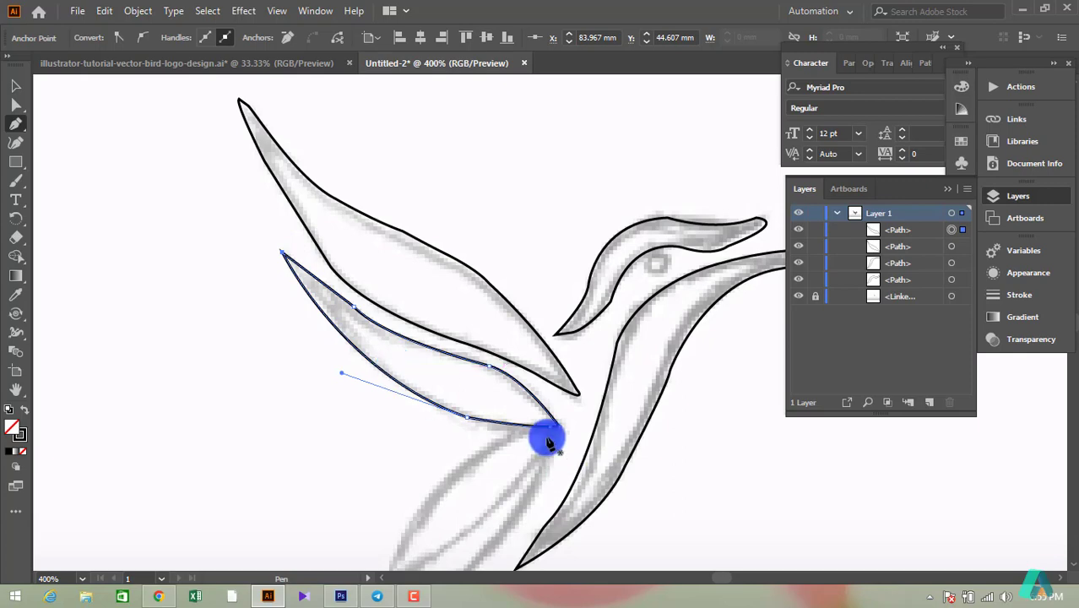
left_click(509, 431)
Step: Trace and close the first lower wing feather
scroll(441, 474, "down", 5)
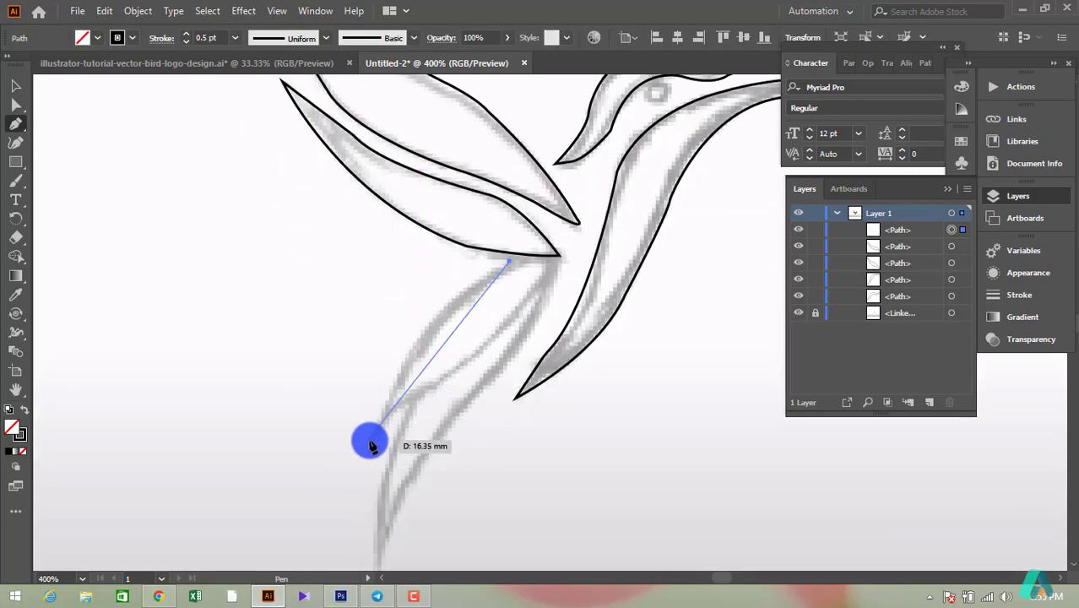
mouse_move(373, 436)
left_mouse_down()
mouse_move(374, 536)
mouse_move(361, 498)
left_mouse_up()
left_click(373, 436)
left_click_drag(433, 387, 470, 371)
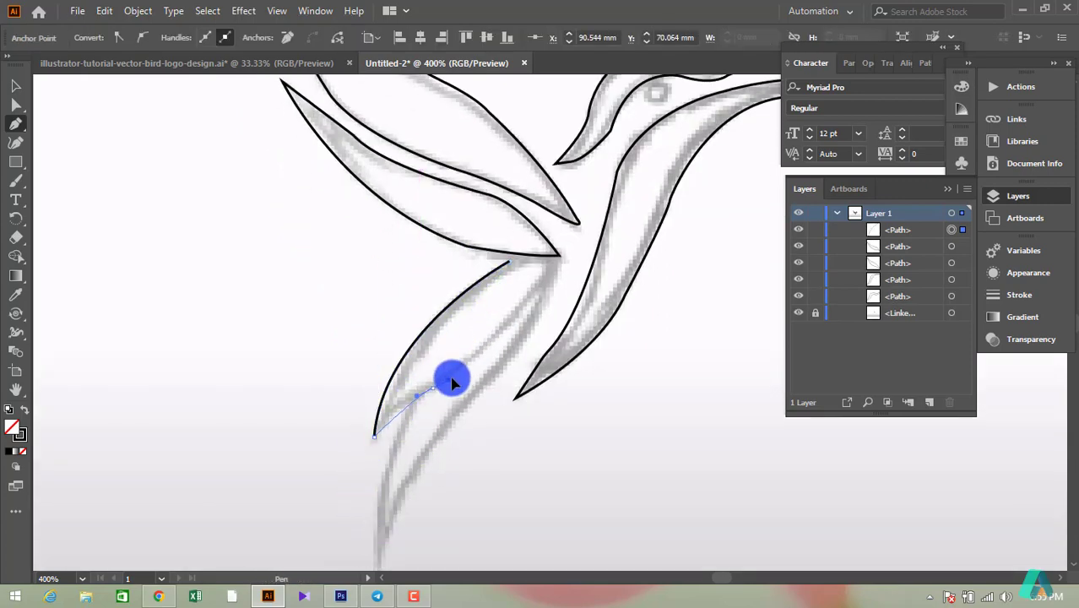
left_click_drag(557, 252, 510, 266)
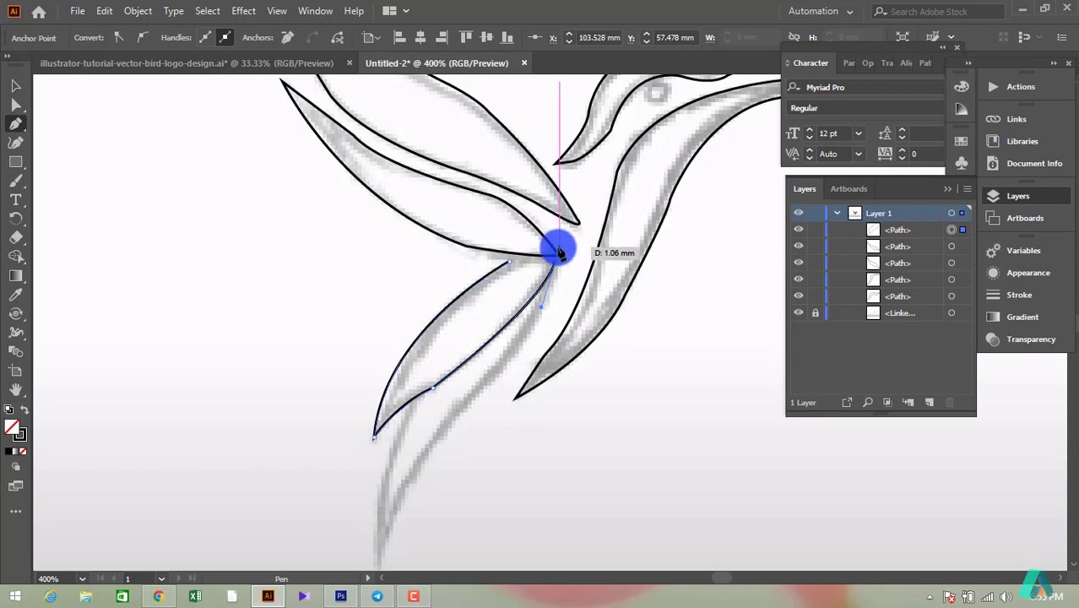
left_click(373, 436)
Step: Trace and close the second lower wing feather from the shared upper tip
left_click(557, 252)
left_click_drag(485, 385, 436, 426)
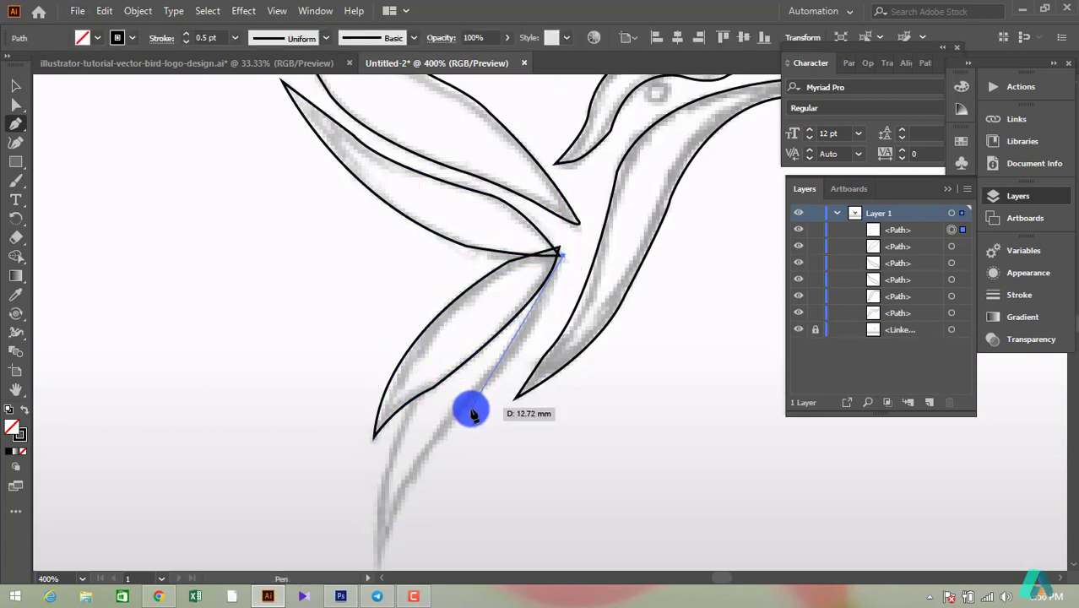
left_click(485, 386)
scroll(385, 512, "down", 1)
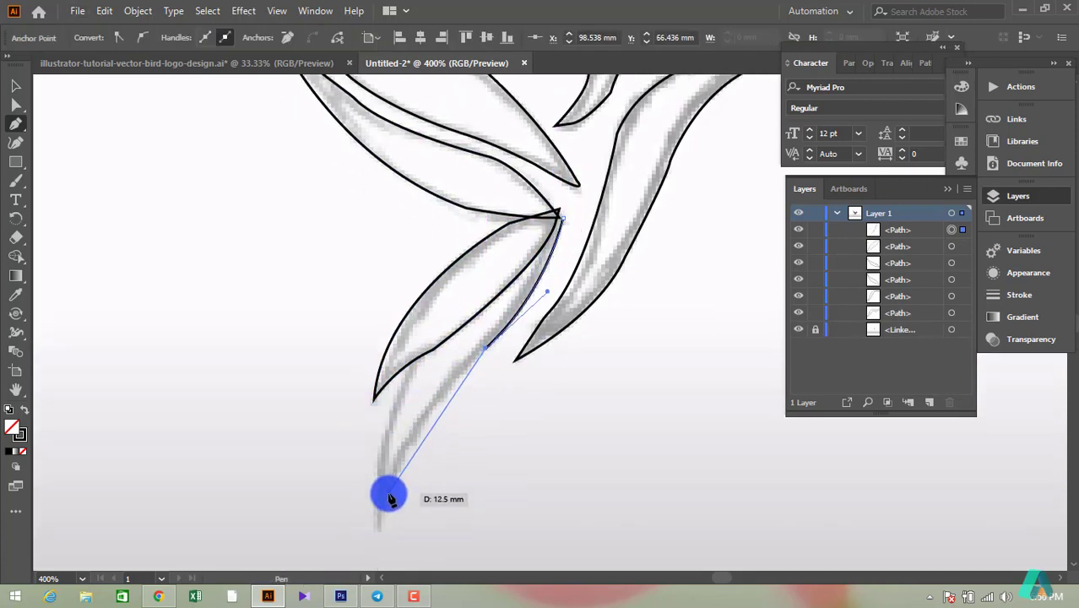
left_click_drag(385, 494, 373, 531)
left_click_drag(397, 382, 422, 349)
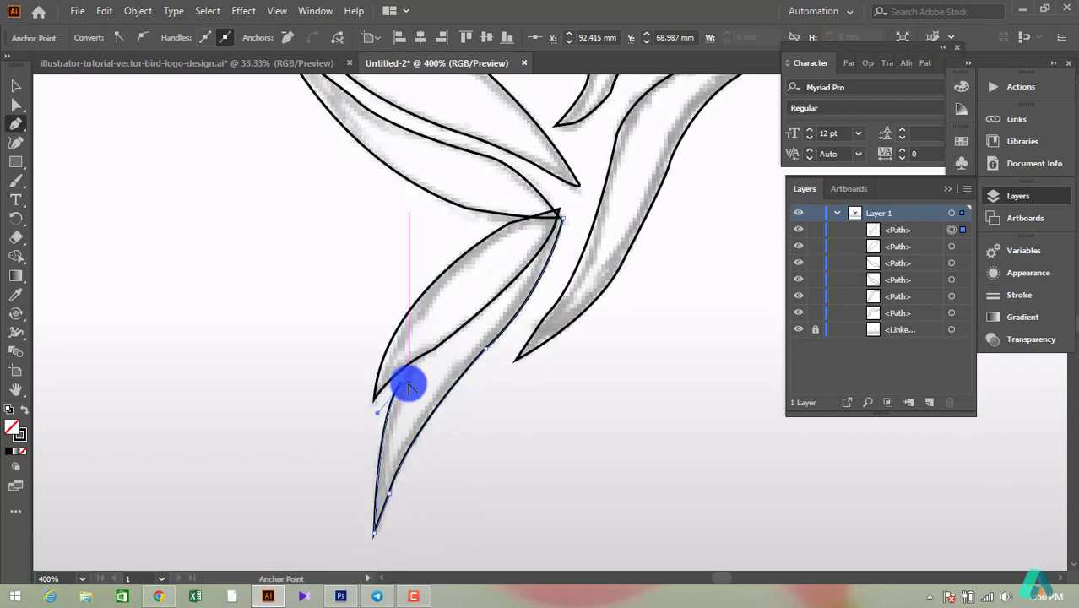
left_click(554, 221)
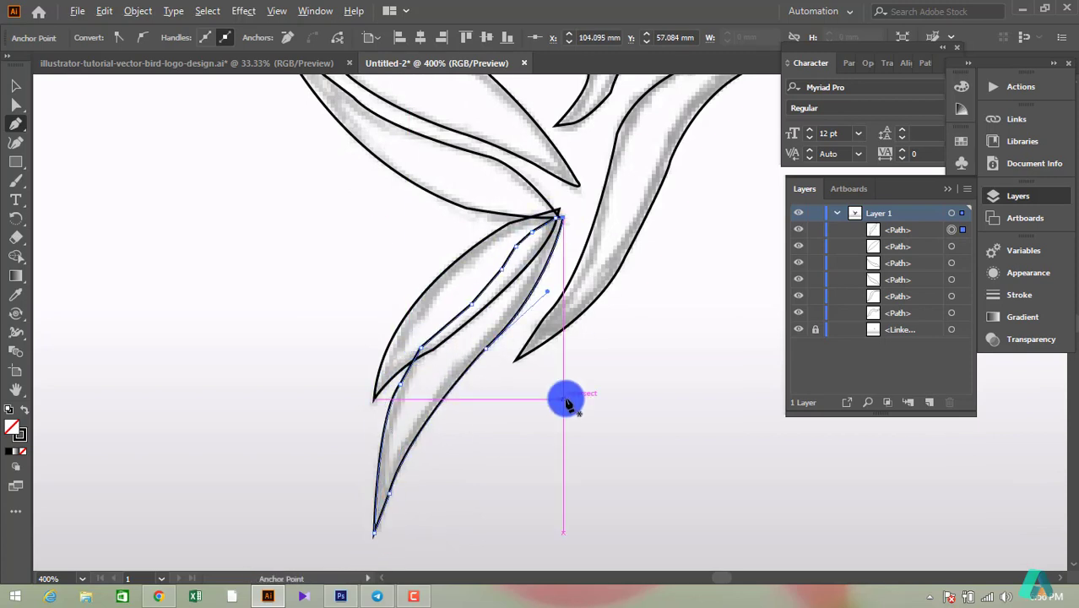
Step: Select all traced paths, zoom to fit, hide the sketch layer and move the bird left
key("v")
key("ctrl+a")
key("ctrl+0")
left_click(797, 329)
left_click_drag(556, 318, 359, 308)
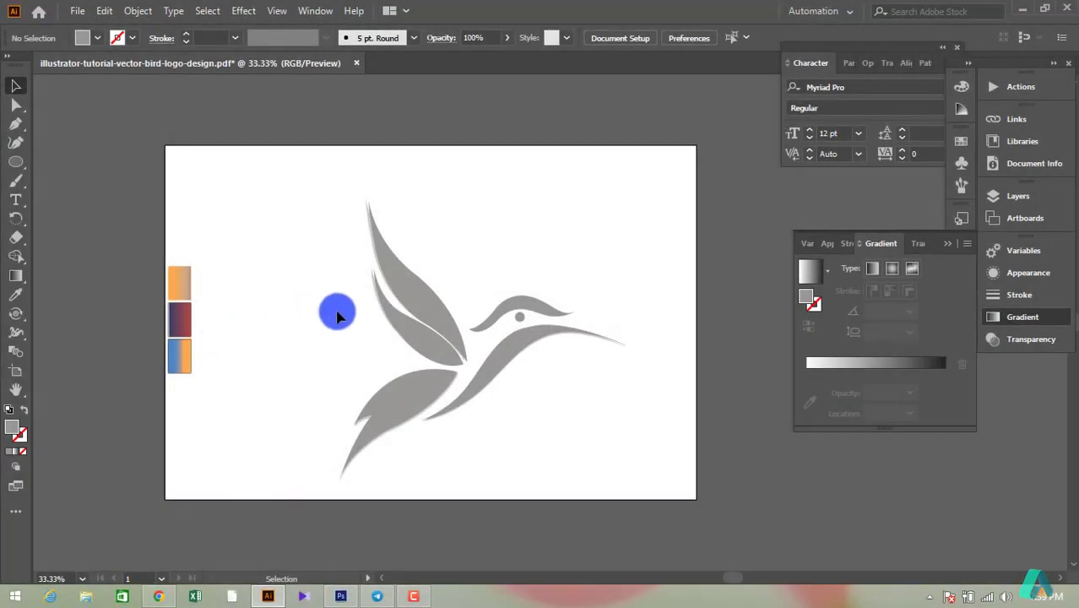
Step: Eyedropper the blue-to-orange gradient onto both upper wing feathers and shift its blend point
left_click(422, 348)
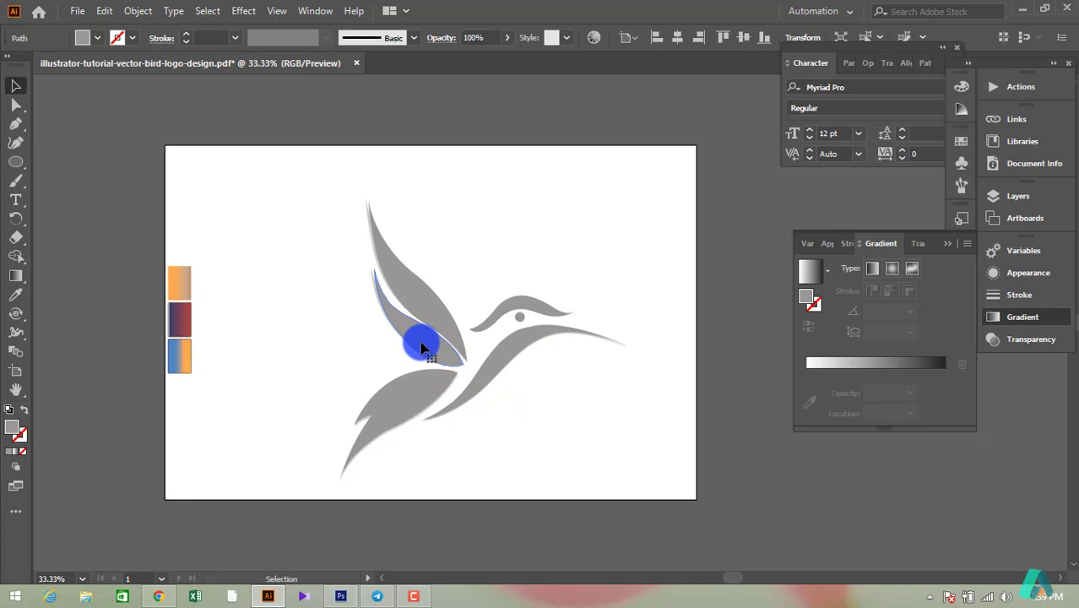
left_click(414, 302, "shift")
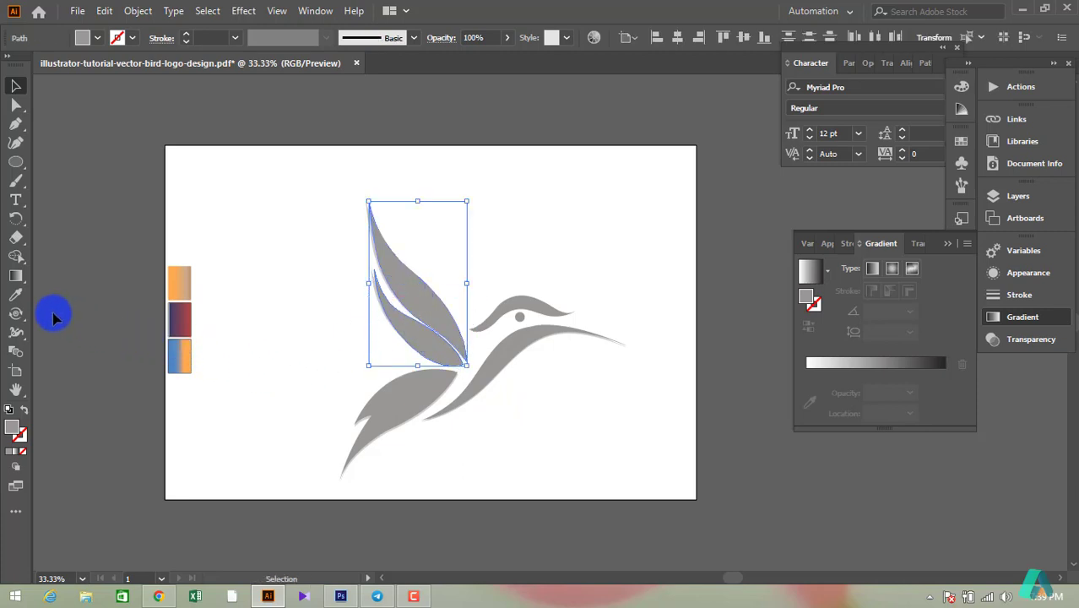
left_click(16, 295)
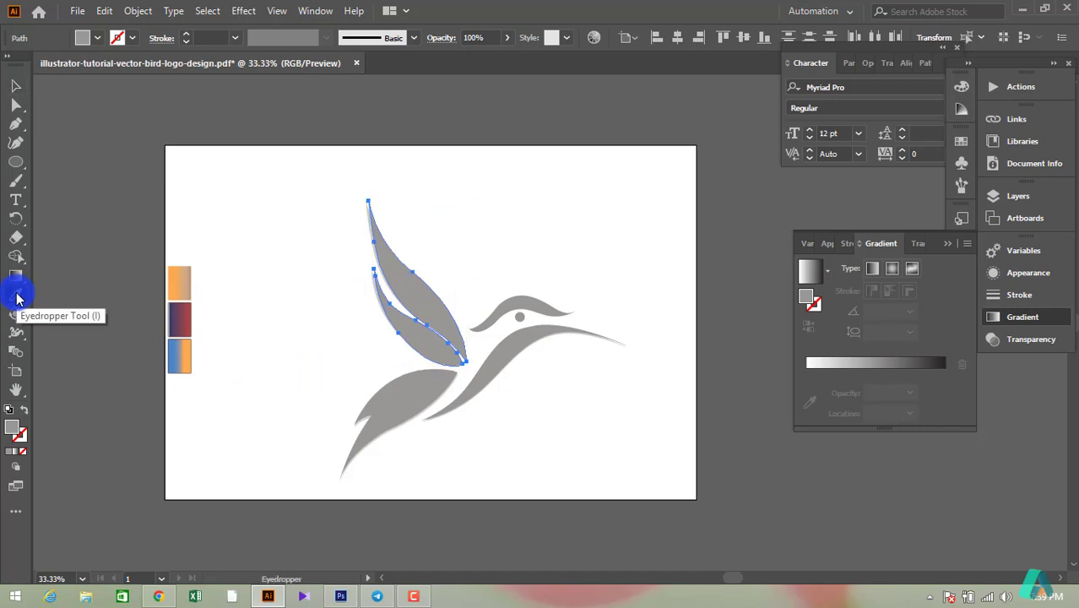
left_click(186, 360)
left_click(788, 369)
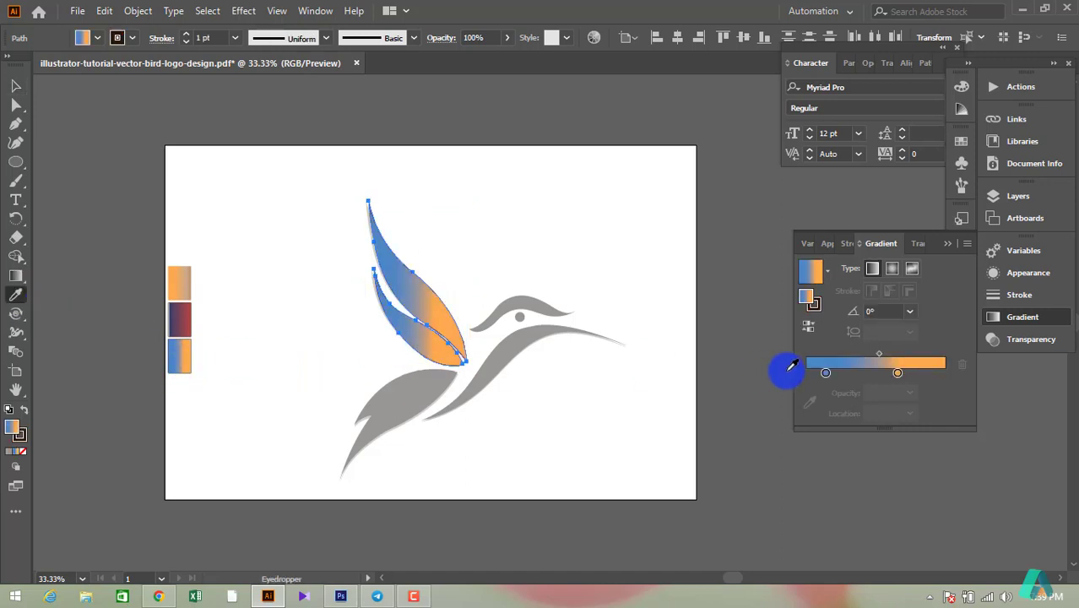
left_click_drag(896, 370, 869, 362)
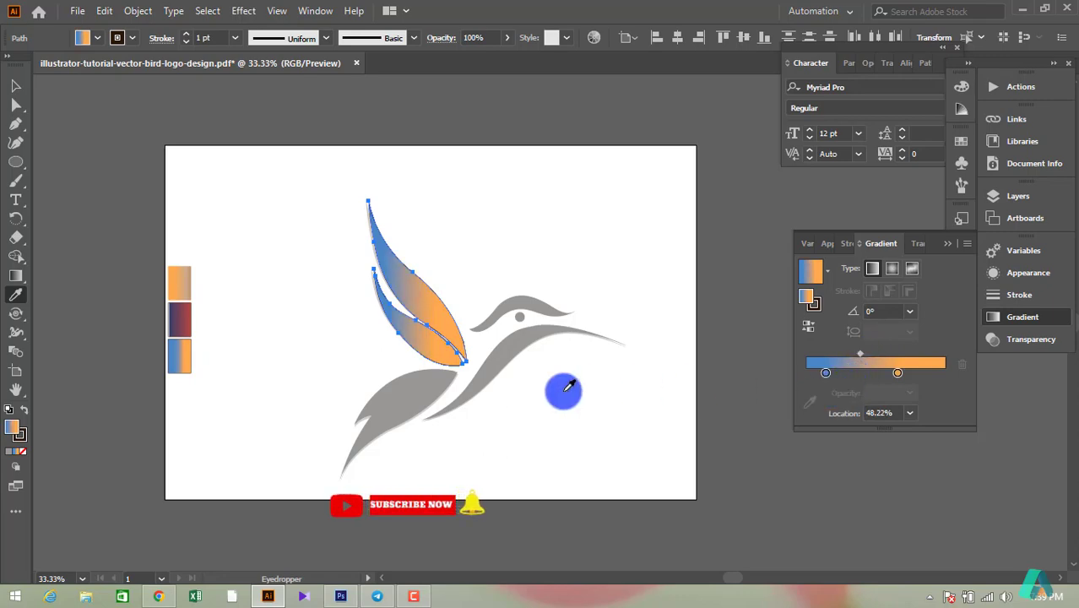
left_click(16, 85)
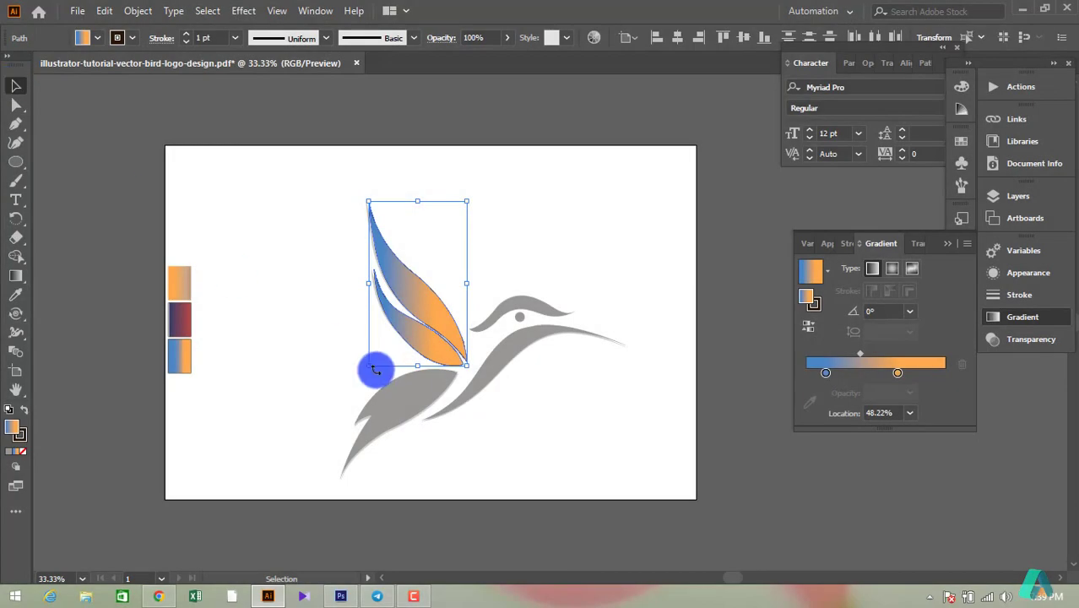
Step: Eyedropper the purple-red gradient onto each of the two lower wing leaves
left_click(420, 408)
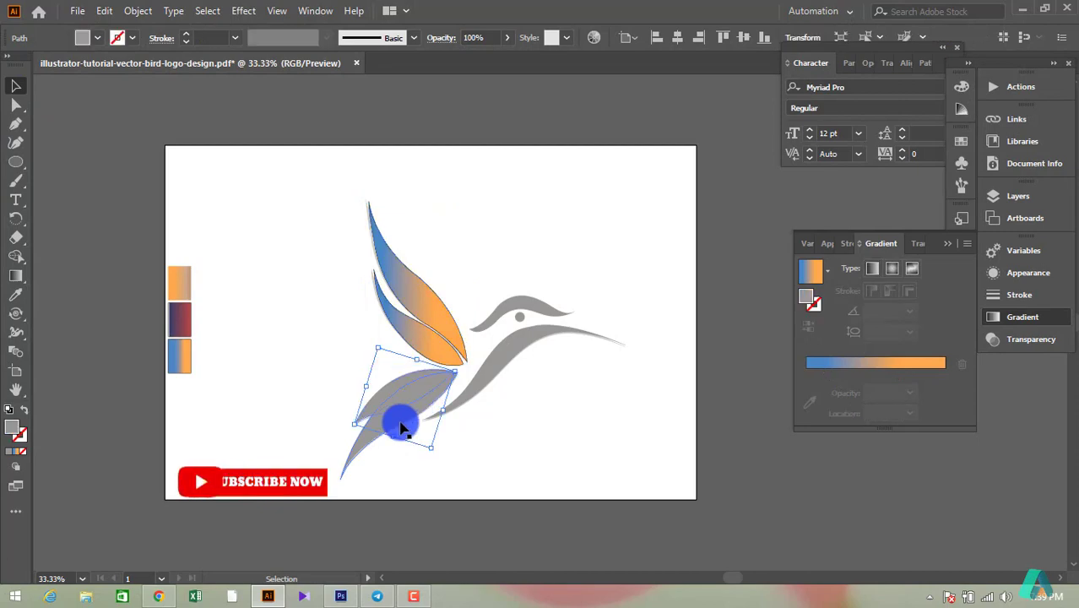
left_click(15, 291)
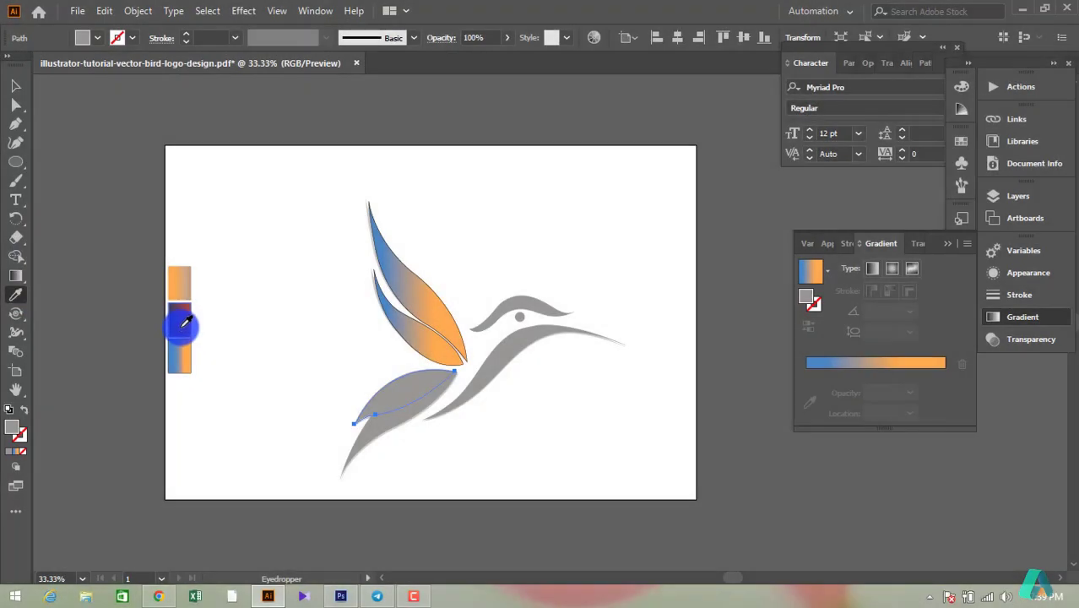
left_click(181, 324)
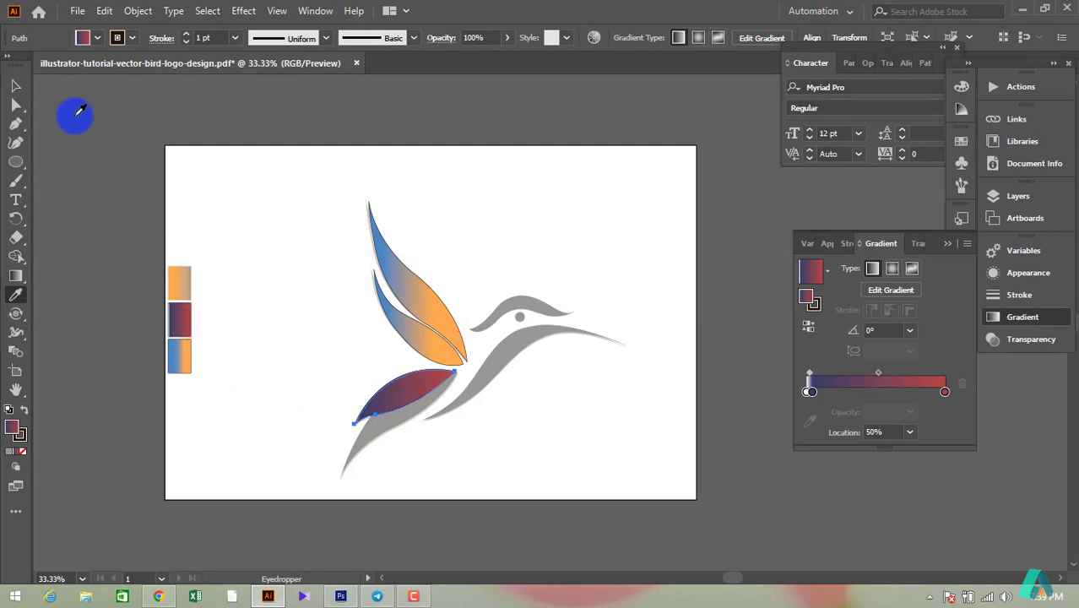
left_click(16, 86)
left_click(427, 411)
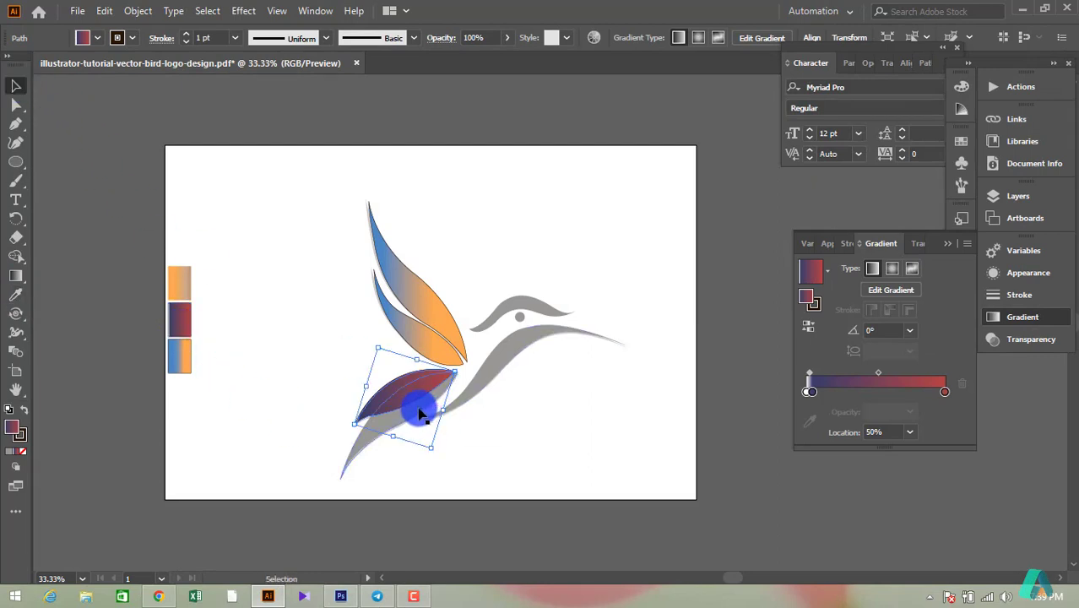
left_click(419, 413)
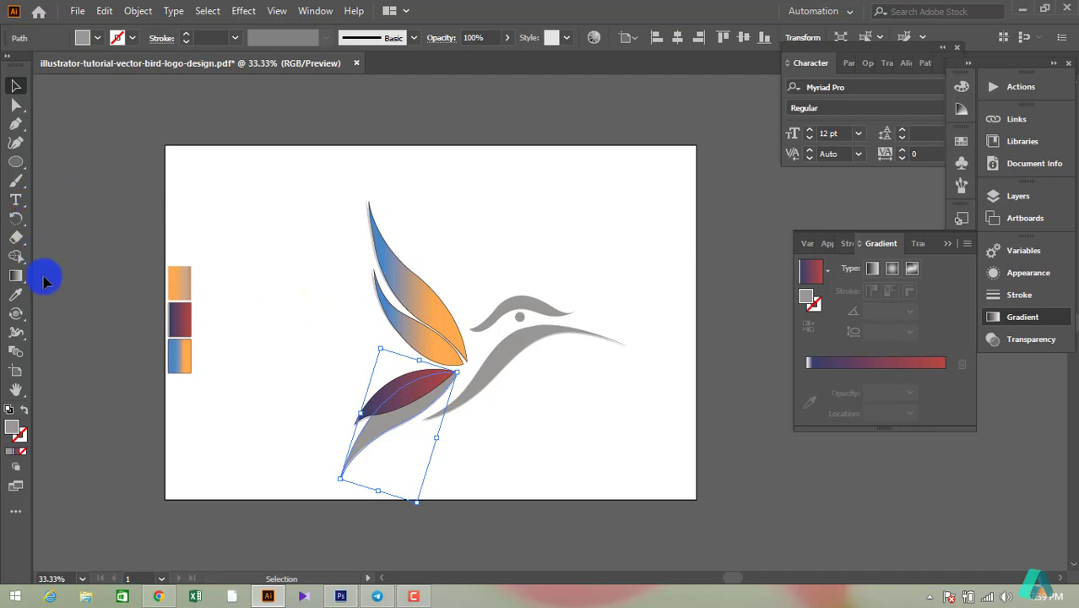
left_click(18, 296)
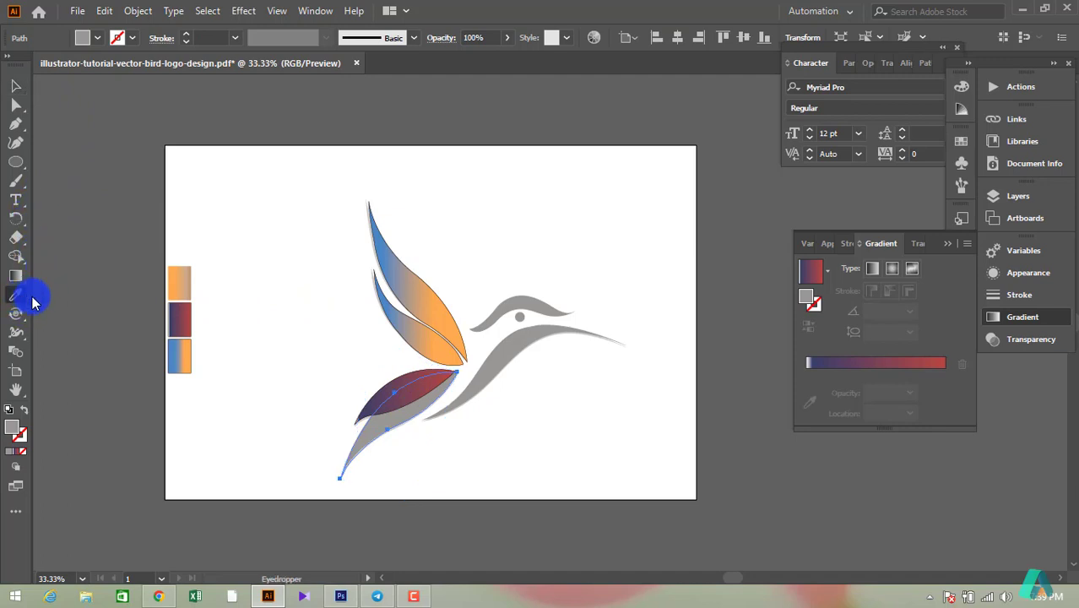
left_click(183, 312)
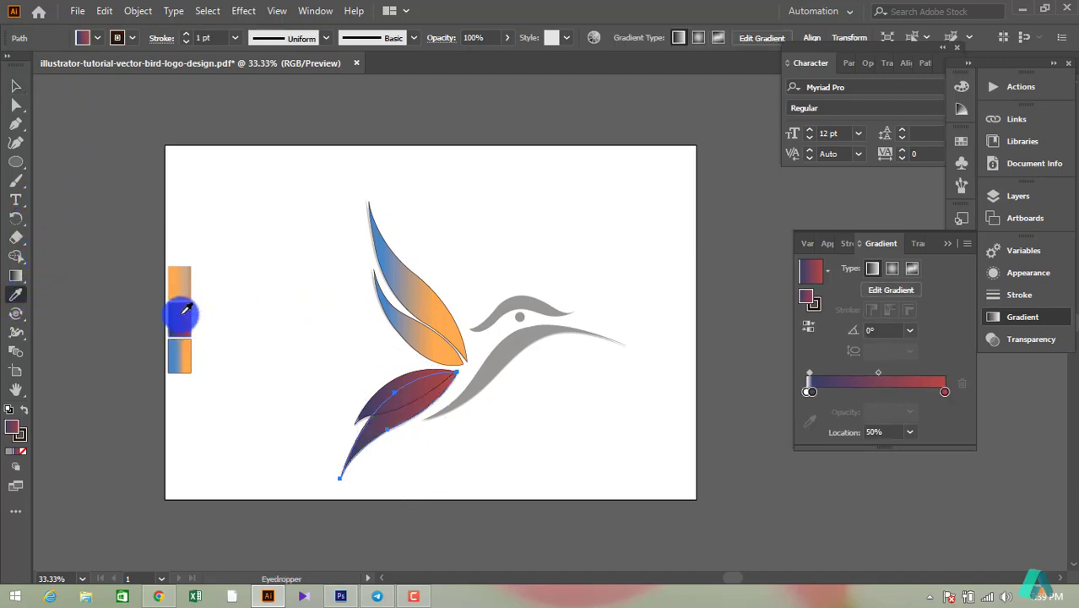
left_click(16, 87)
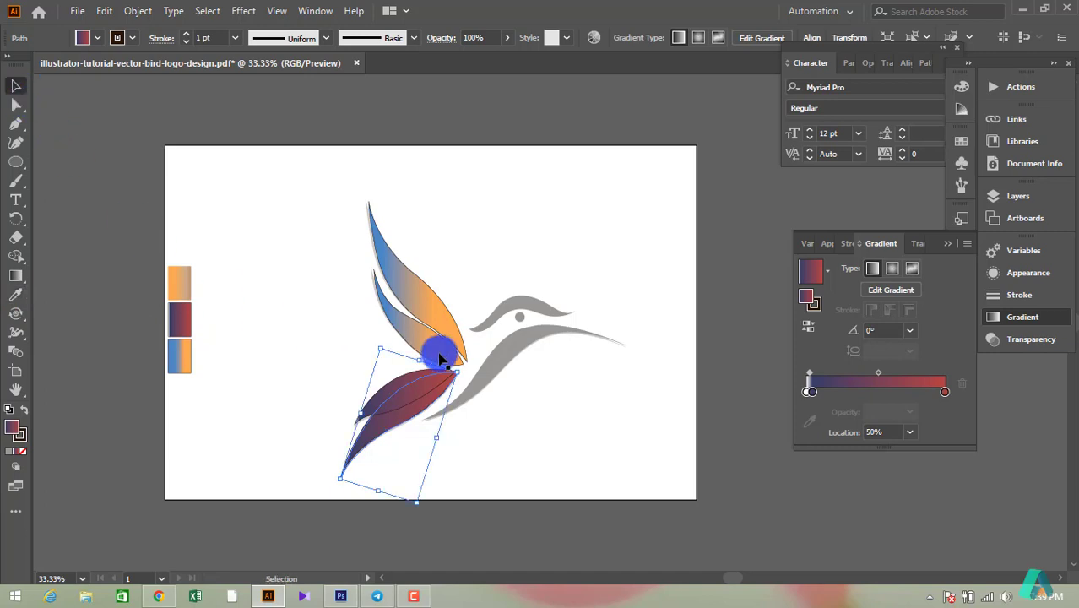
Step: Give the body the blue-to-orange gradient, moving the midpoint and blue stop left
left_click(498, 355)
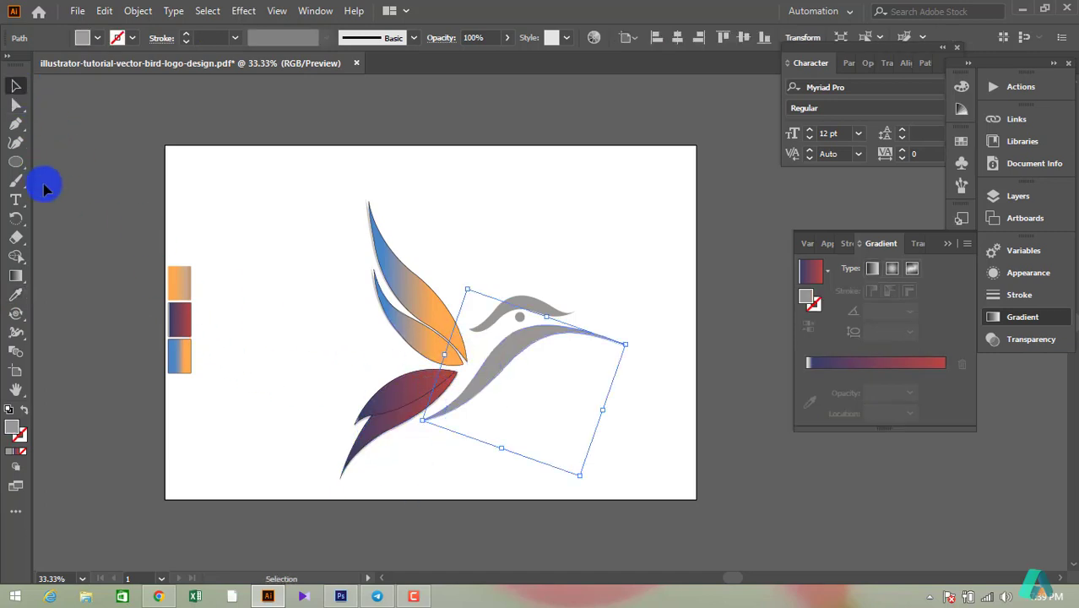
left_click(20, 300)
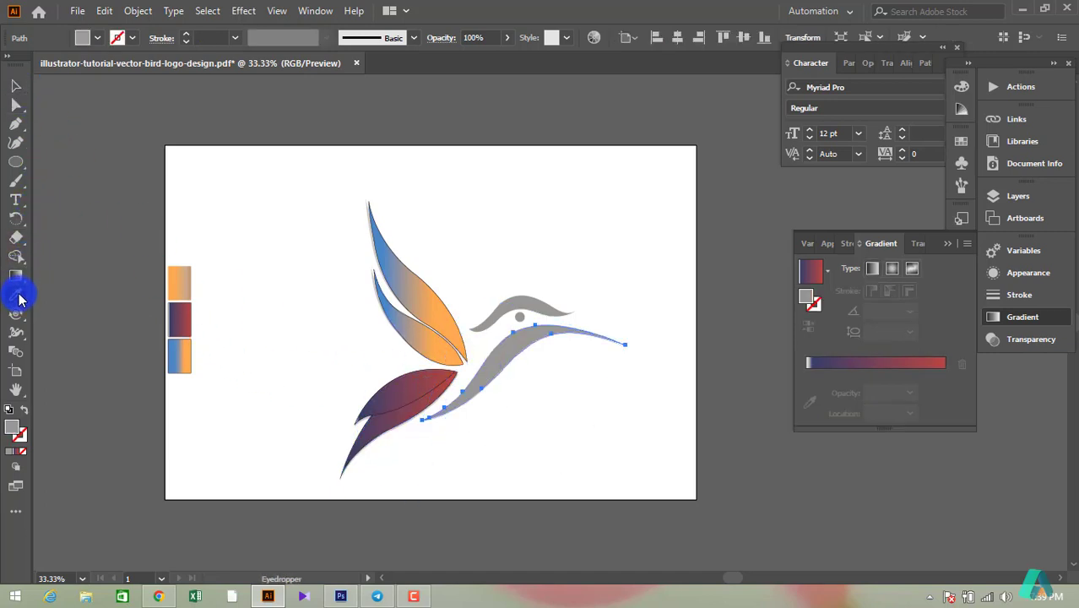
left_click(182, 348)
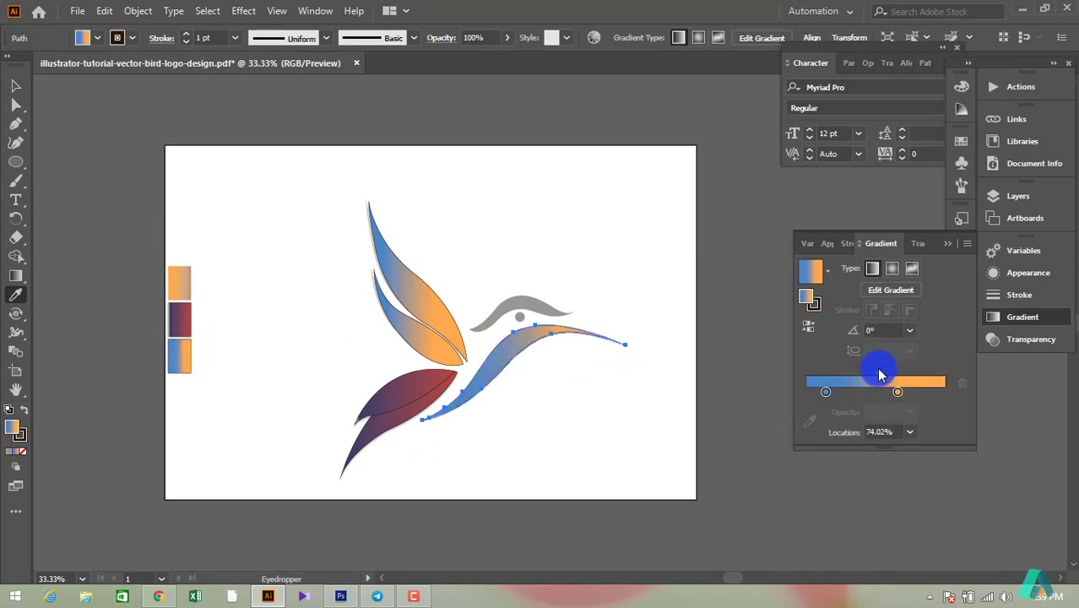
left_click_drag(877, 375, 839, 381)
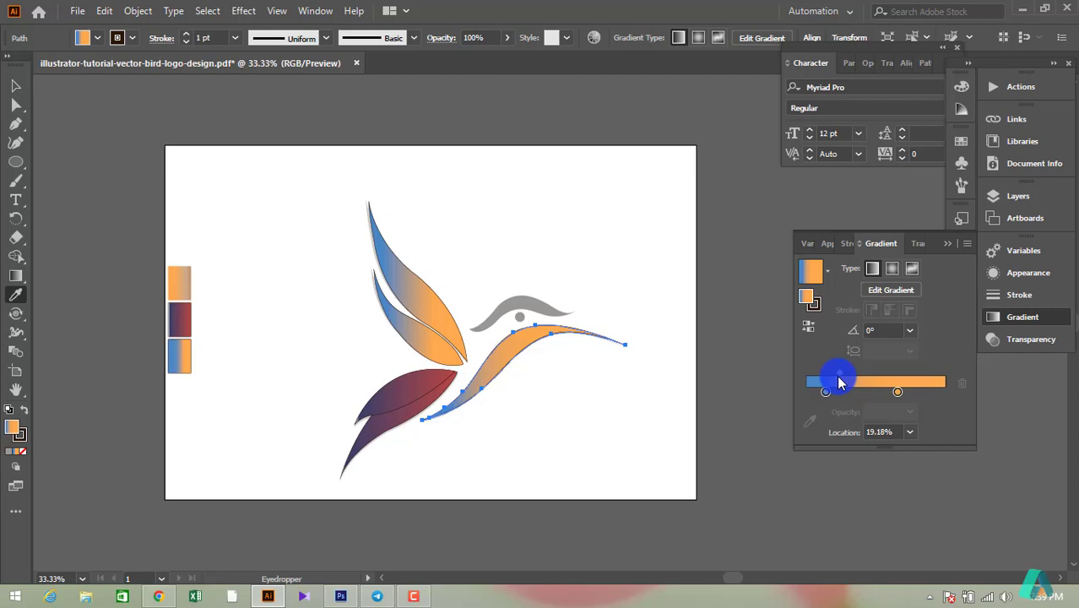
mouse_move(829, 393)
left_mouse_down()
mouse_move(804, 399)
mouse_move(837, 374)
left_mouse_up()
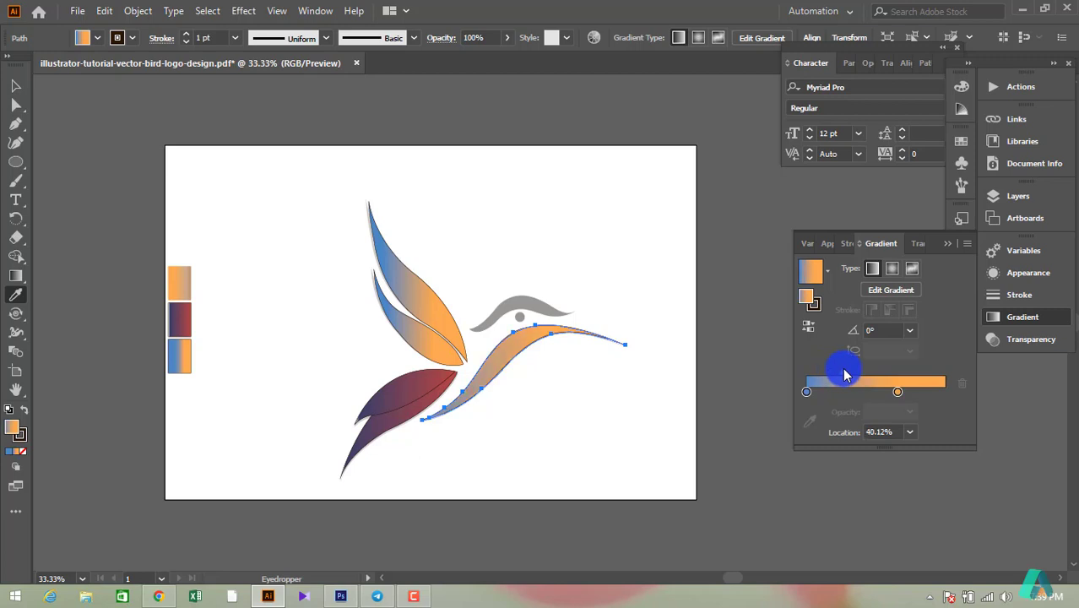
Step: Eyedropper the purple-red gradient swatch onto the grey head crest shape
left_click(16, 89)
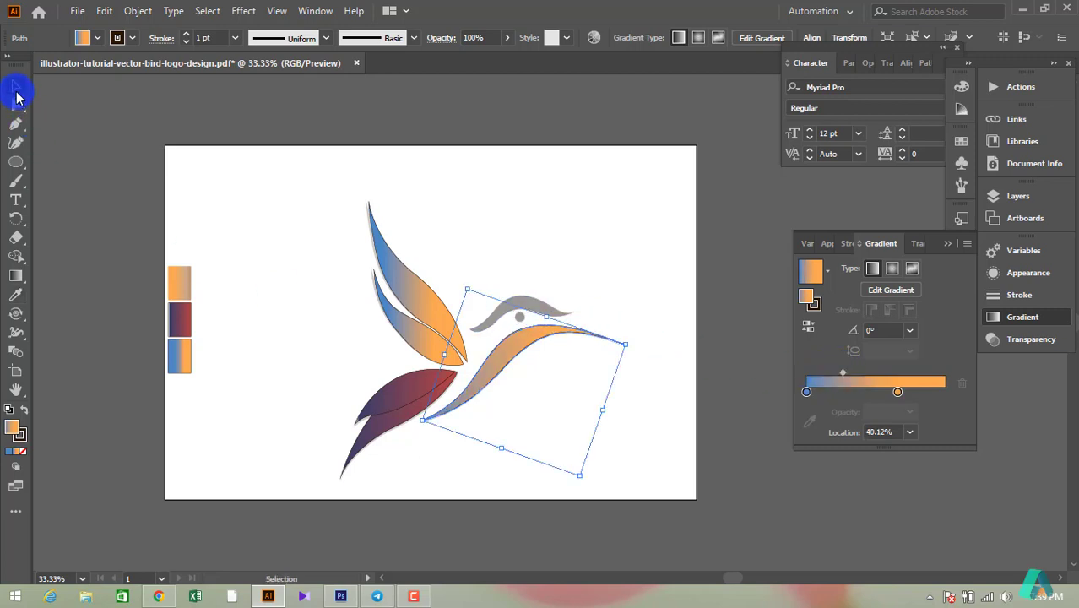
left_click(540, 302)
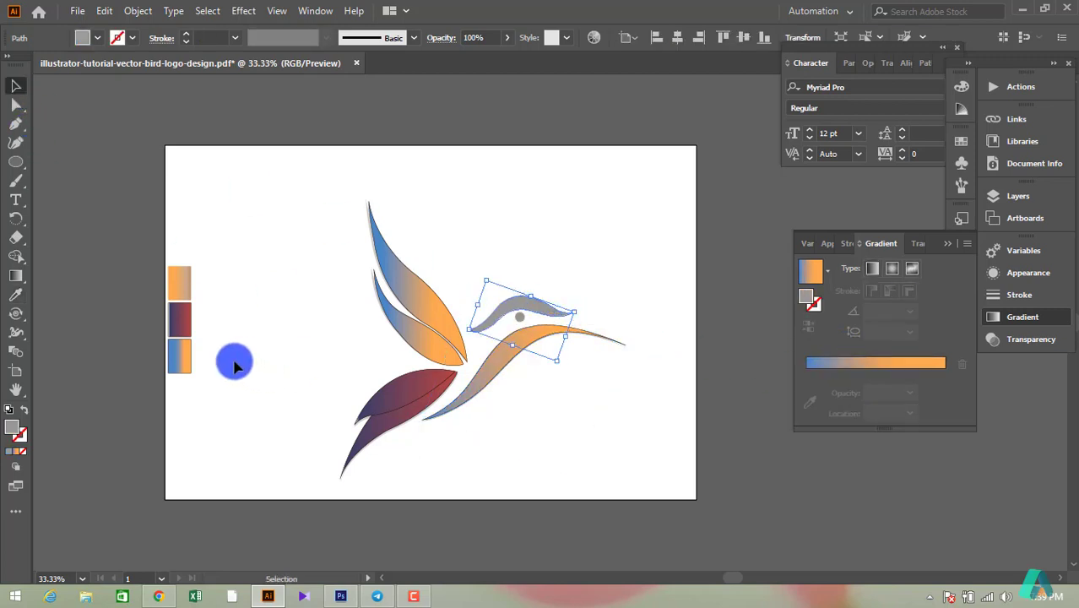
left_click(180, 329)
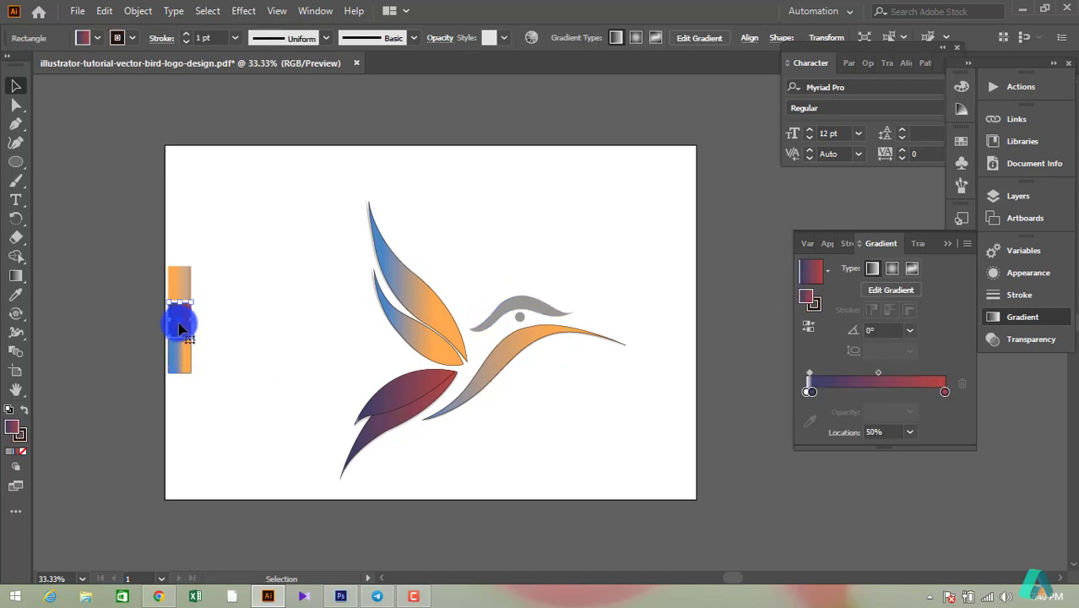
left_click(536, 309)
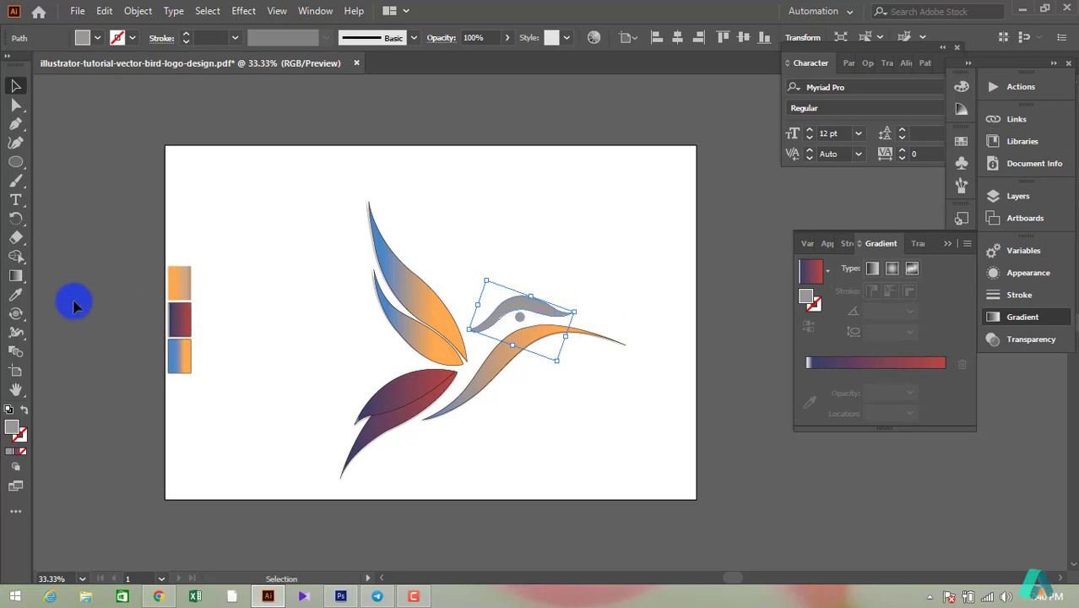
left_click(14, 296)
left_click(182, 310)
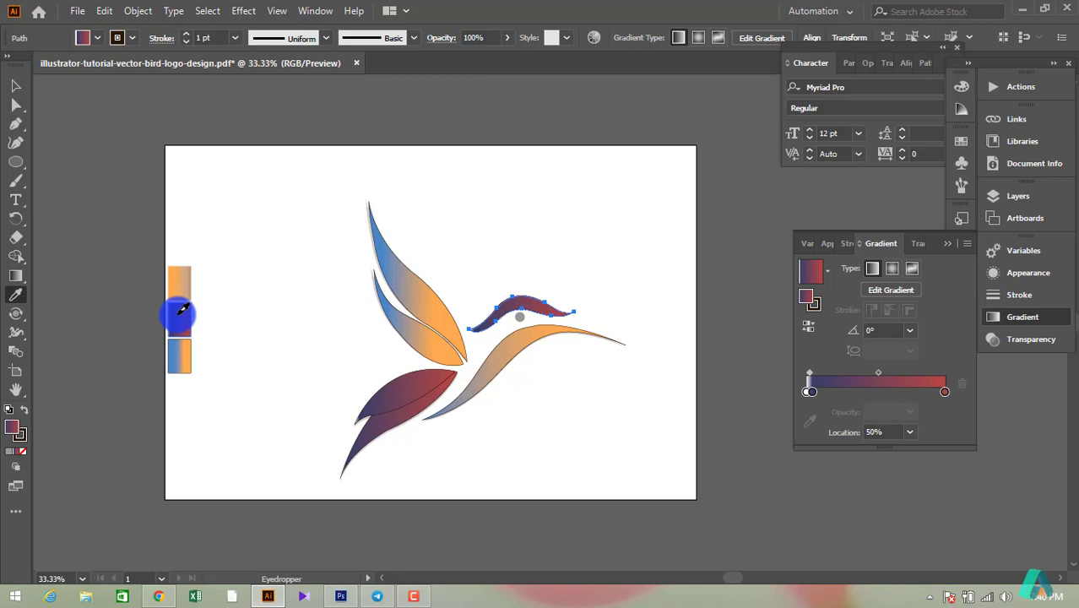
Step: Select the small eye circle and give it a white fill from the control-bar swatches
key("v")
left_click(576, 385)
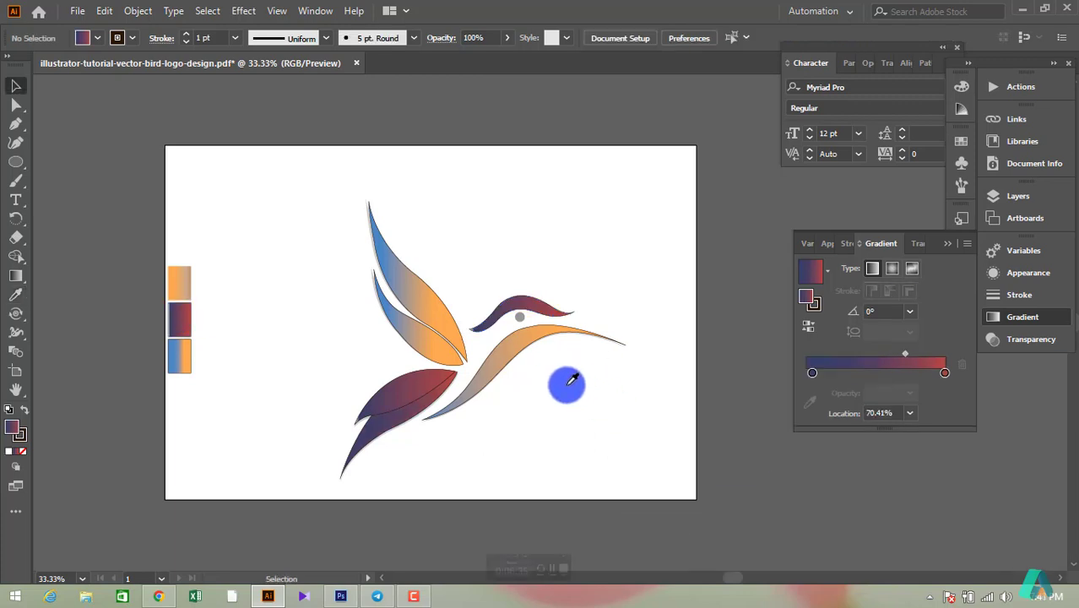
left_click(519, 323)
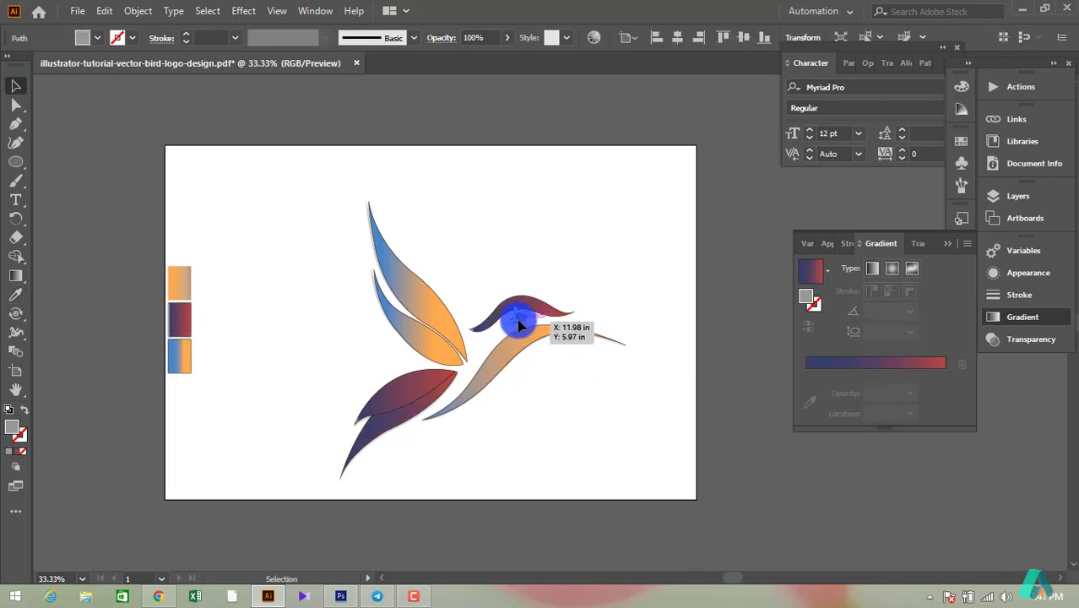
left_click(98, 39)
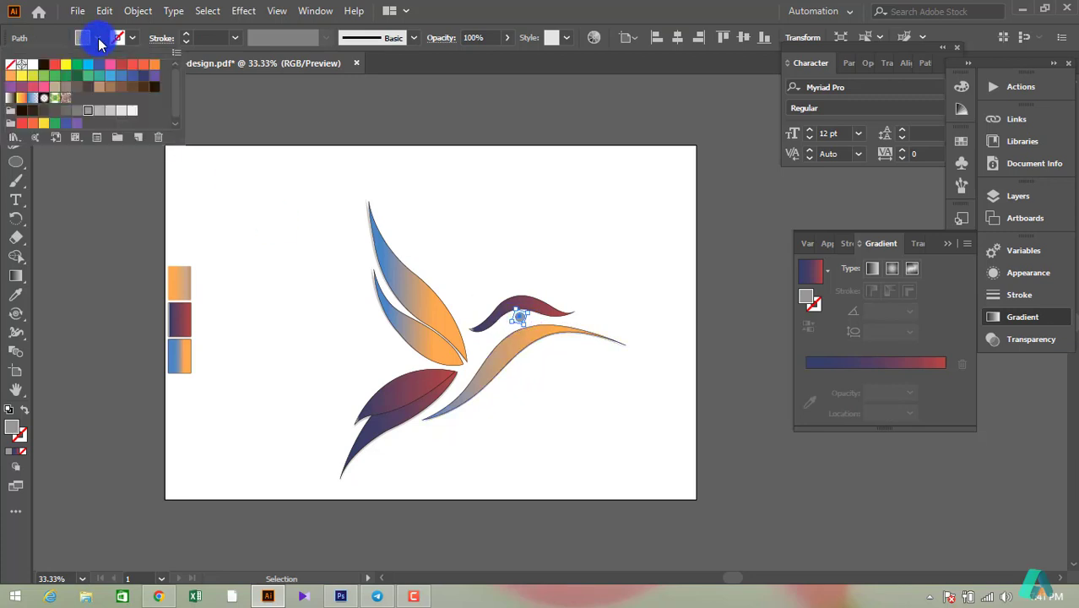
left_click(34, 67)
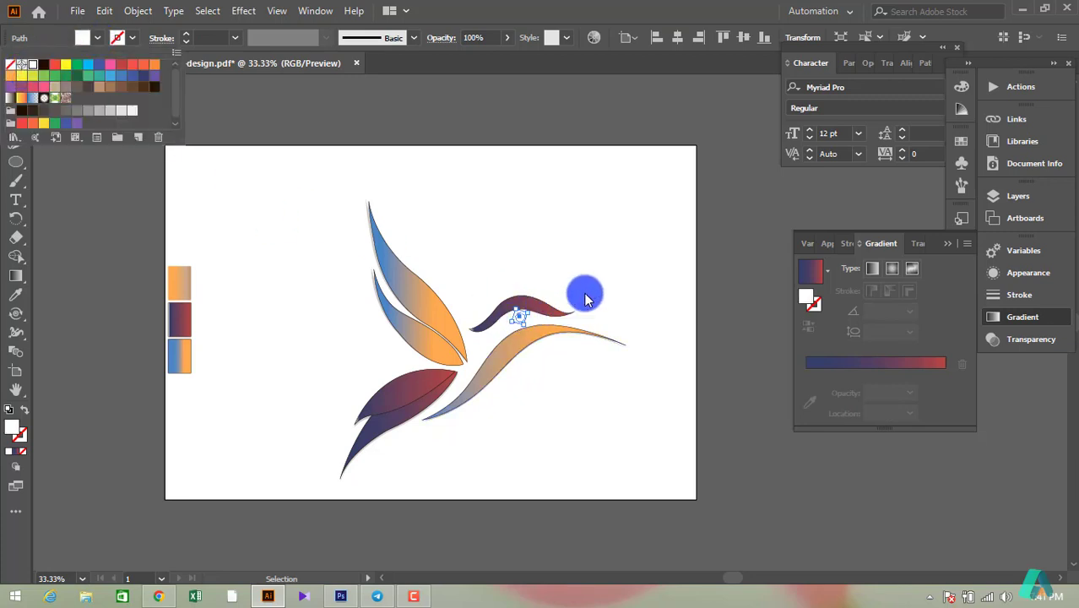
left_click(236, 208)
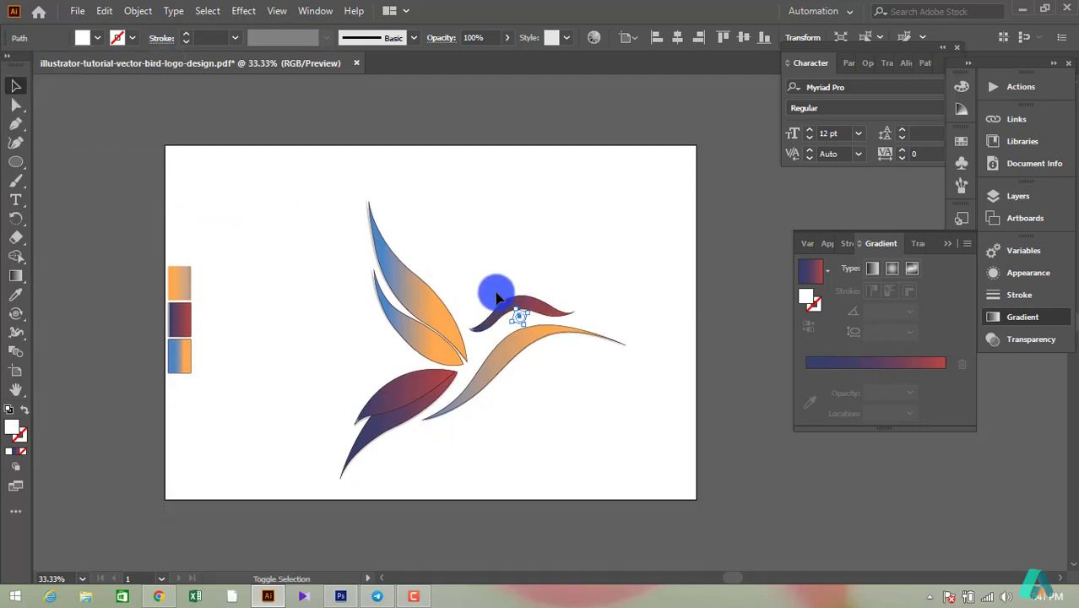
left_click(514, 268)
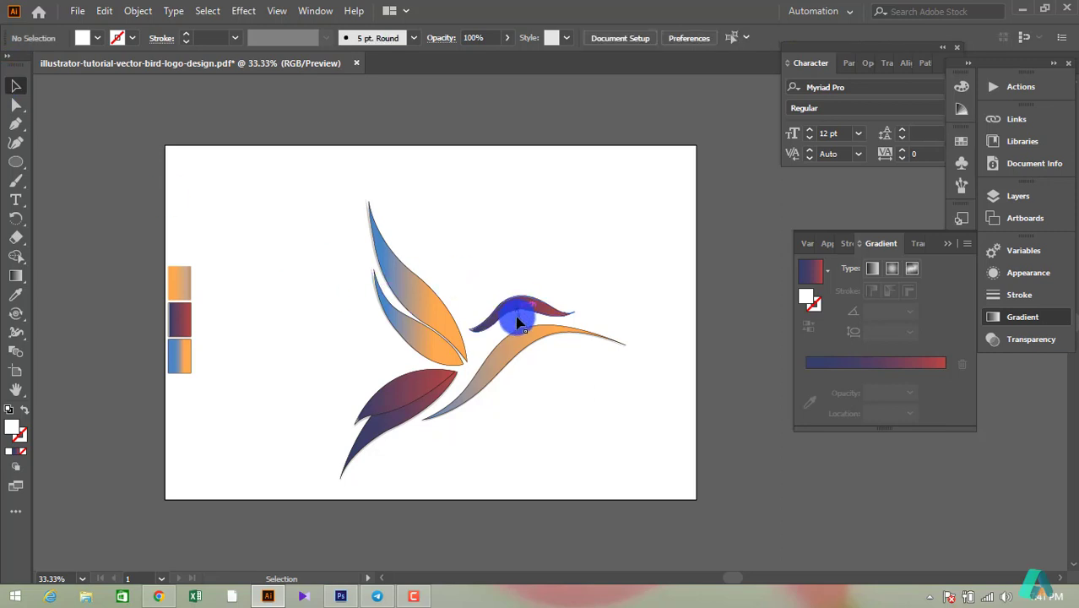
Step: Refill the eye circle with black from the Fill swatches
left_click(523, 324)
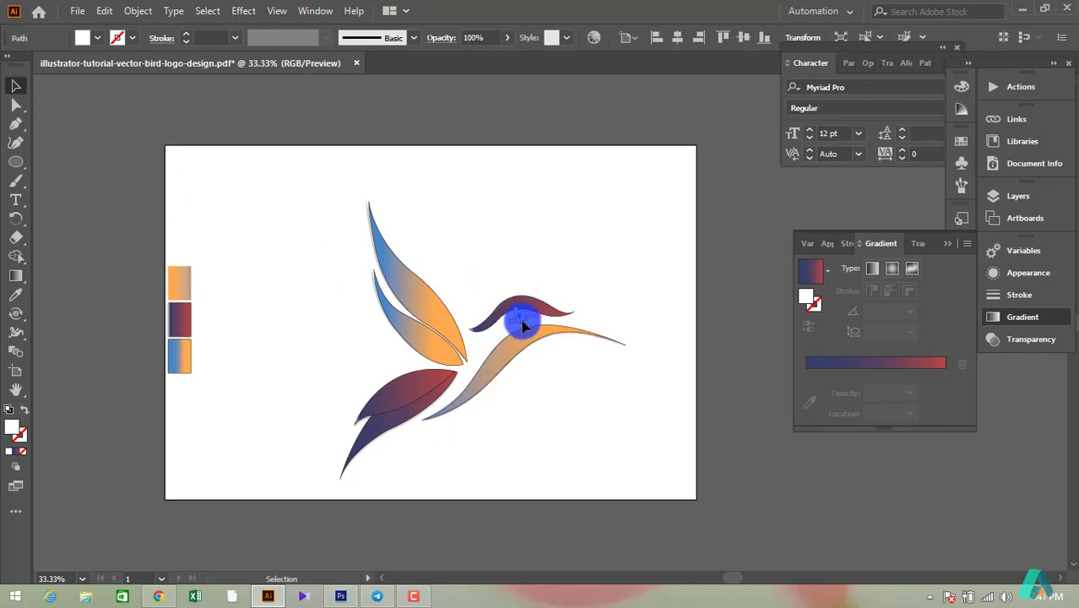
left_click(95, 43)
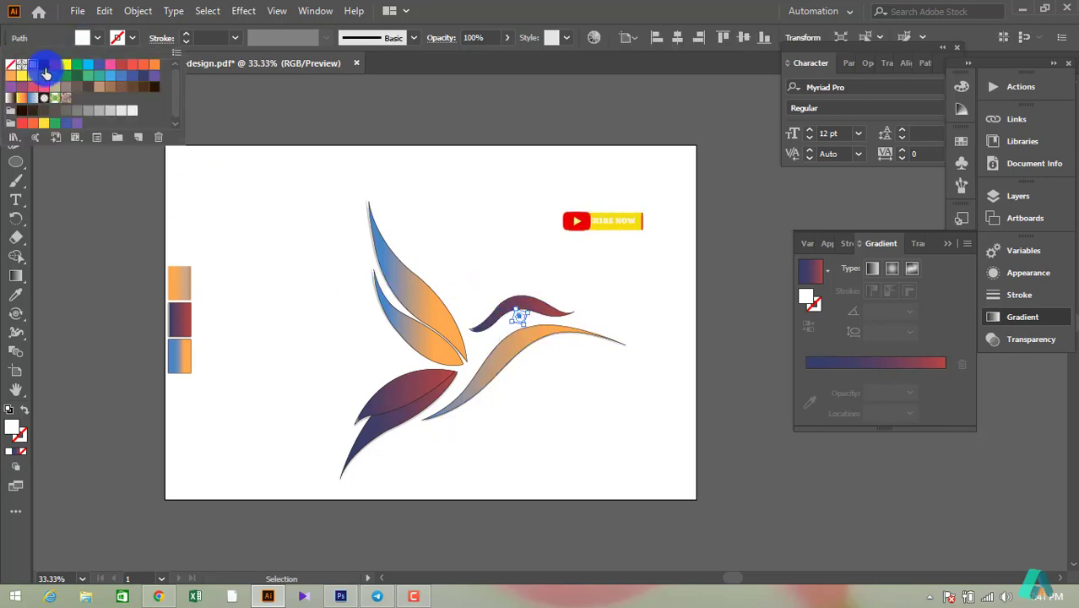
left_click(465, 235)
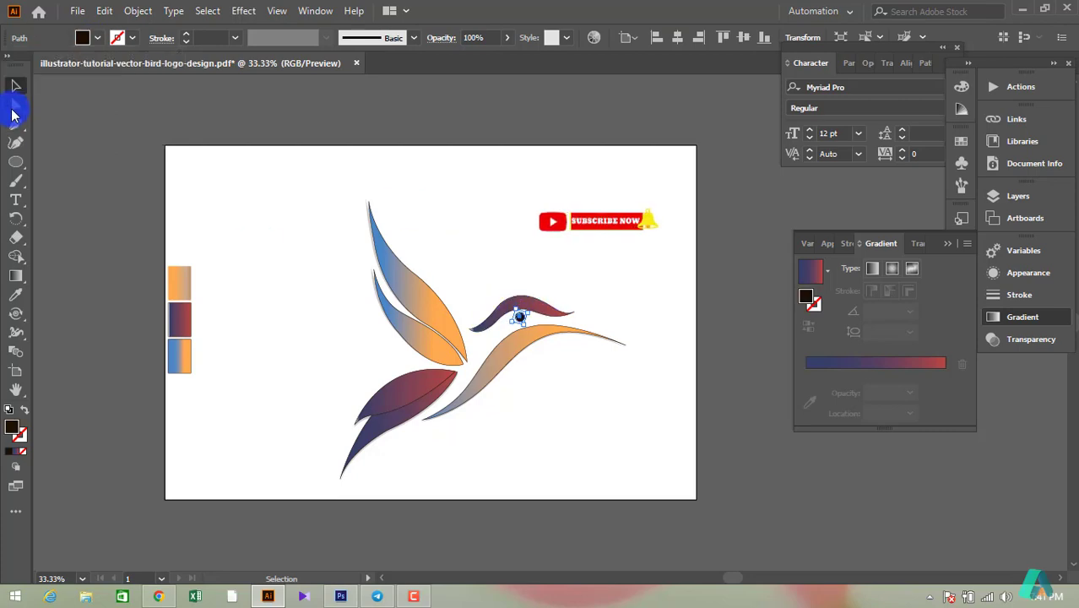
left_click(16, 86)
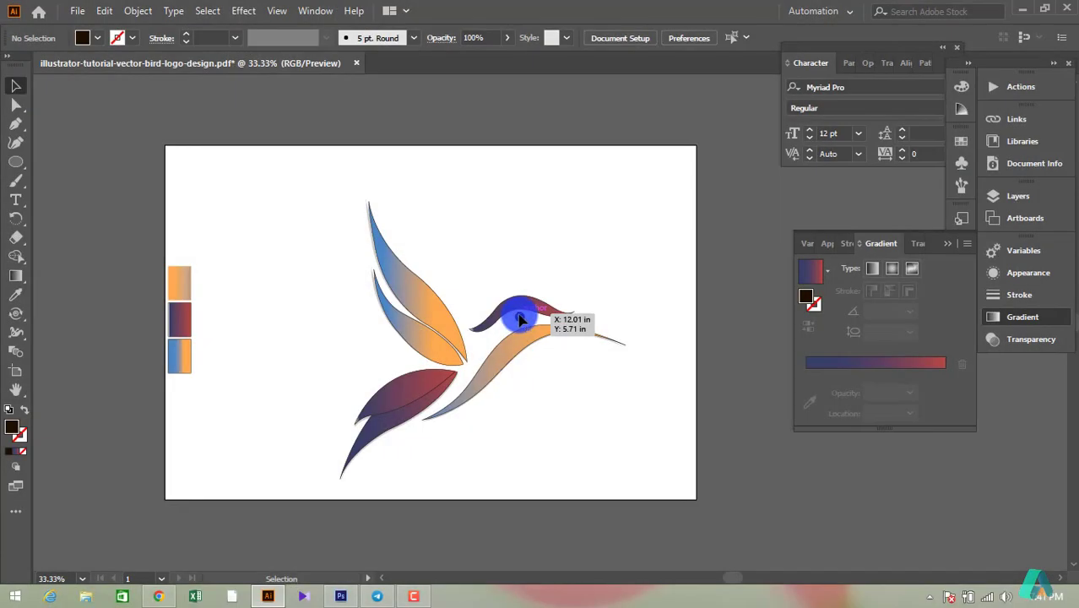
left_click(89, 38)
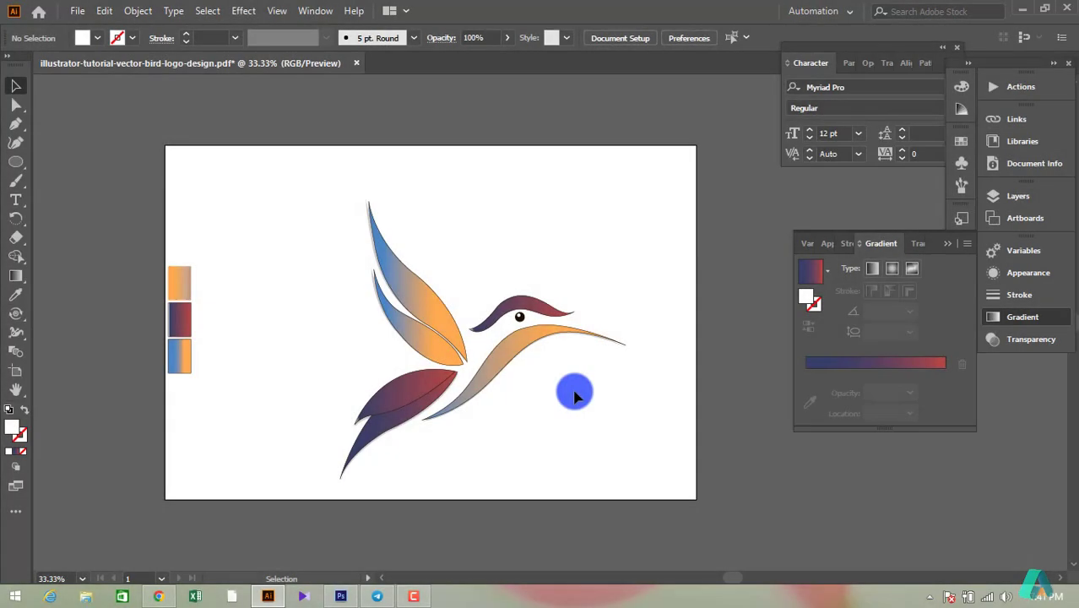
Step: Marquee-select the wings, body and head, group them, and nudge the group slightly up-left
scroll(570, 392, "up", 1)
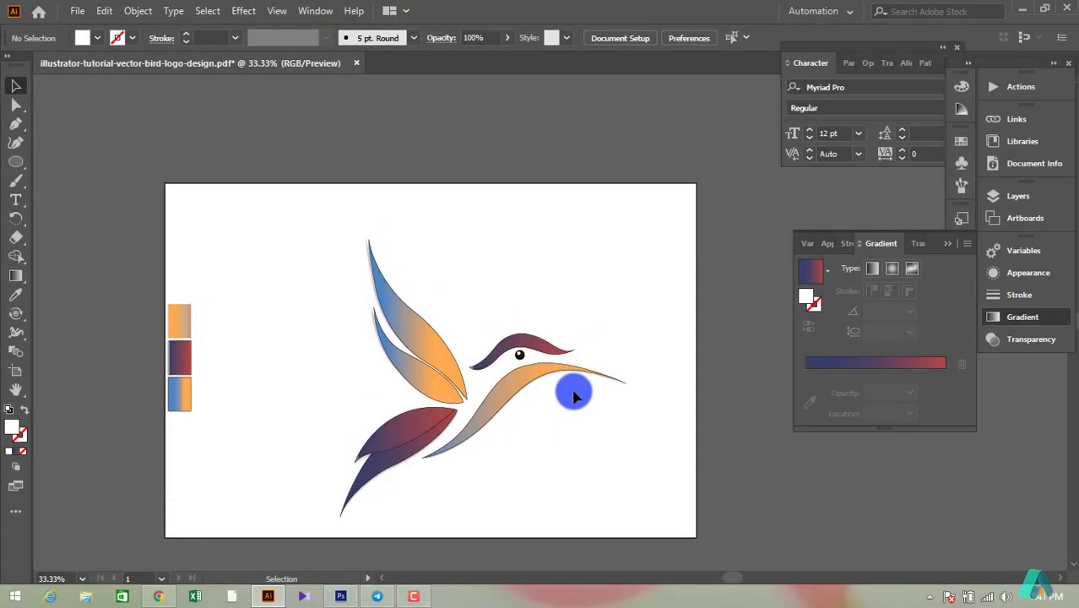
scroll(541, 391, "down", 1)
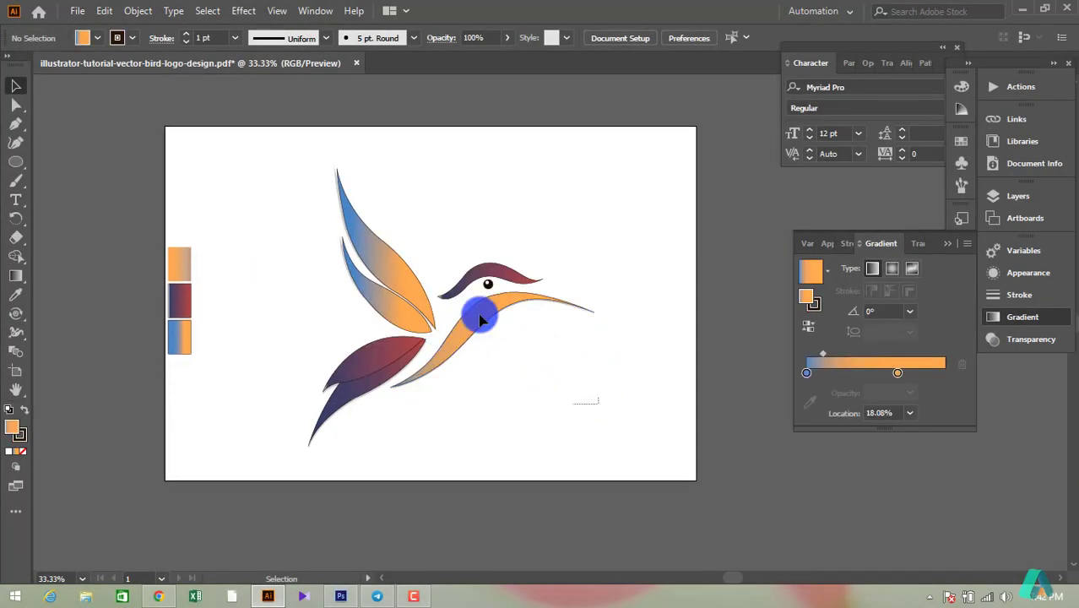
left_click_drag(598, 403, 276, 143)
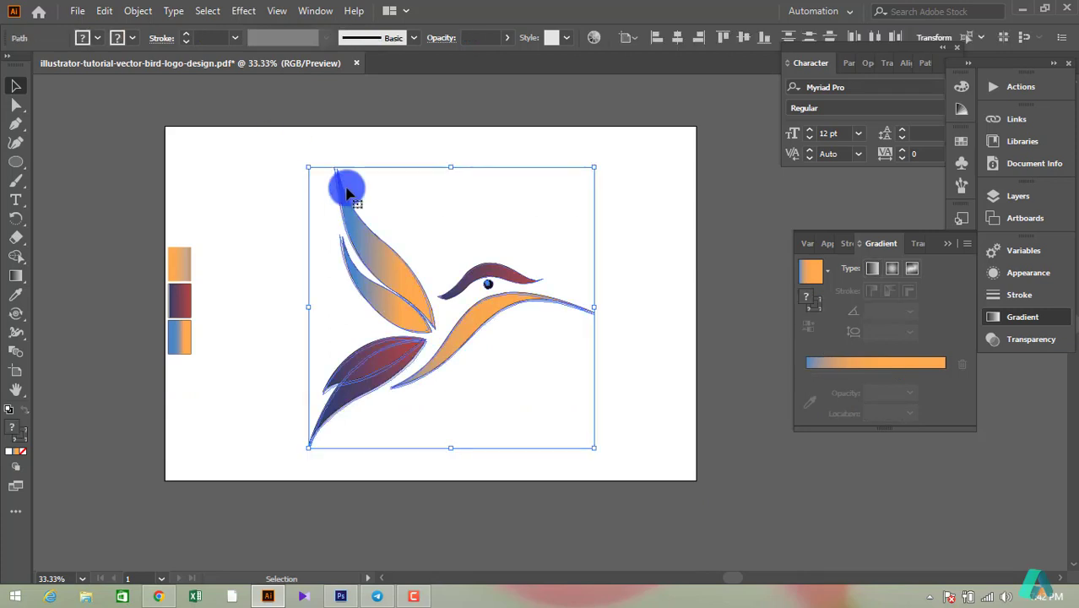
right_click(429, 215)
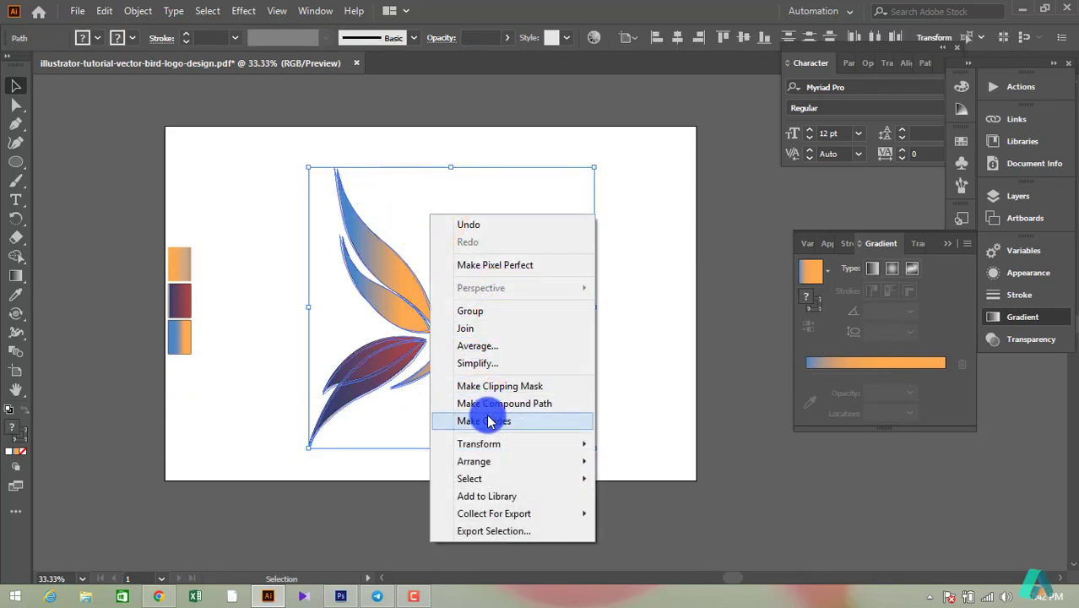
left_click(490, 311)
left_click(522, 364)
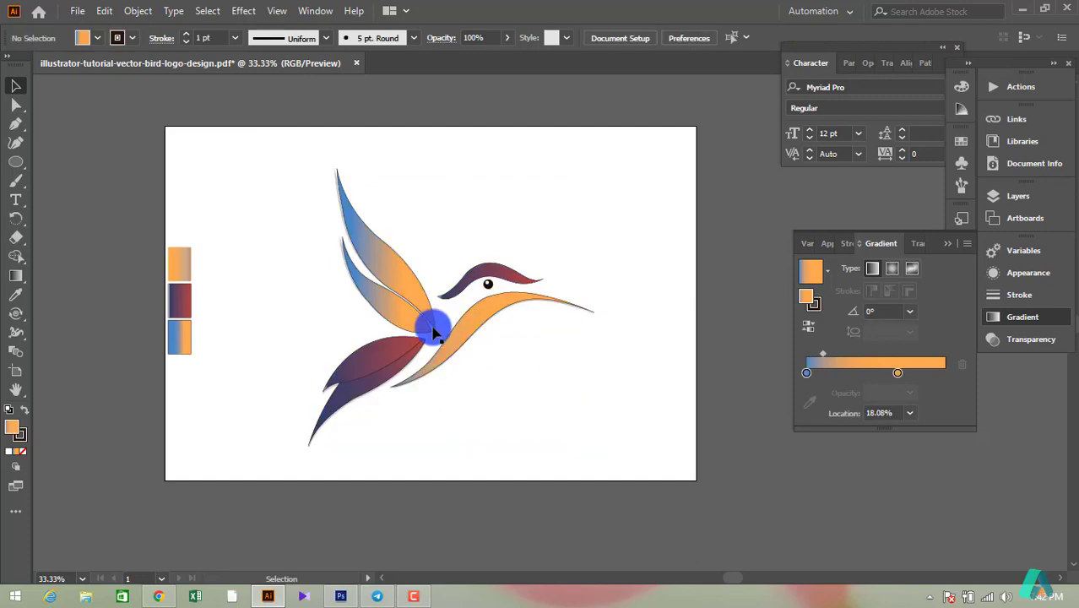
left_click_drag(430, 314, 433, 302)
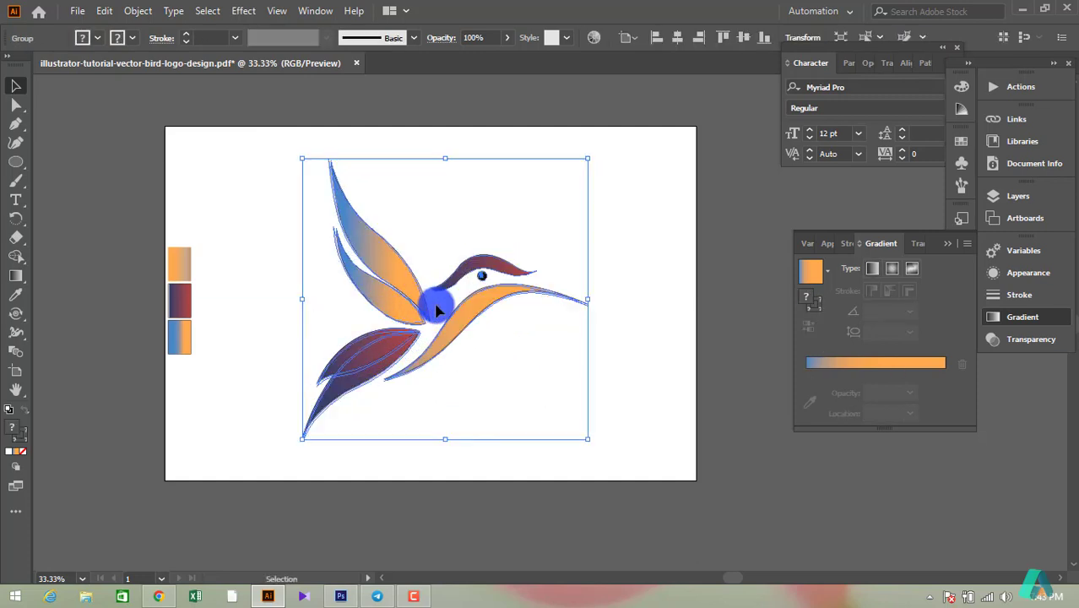
left_click(496, 366)
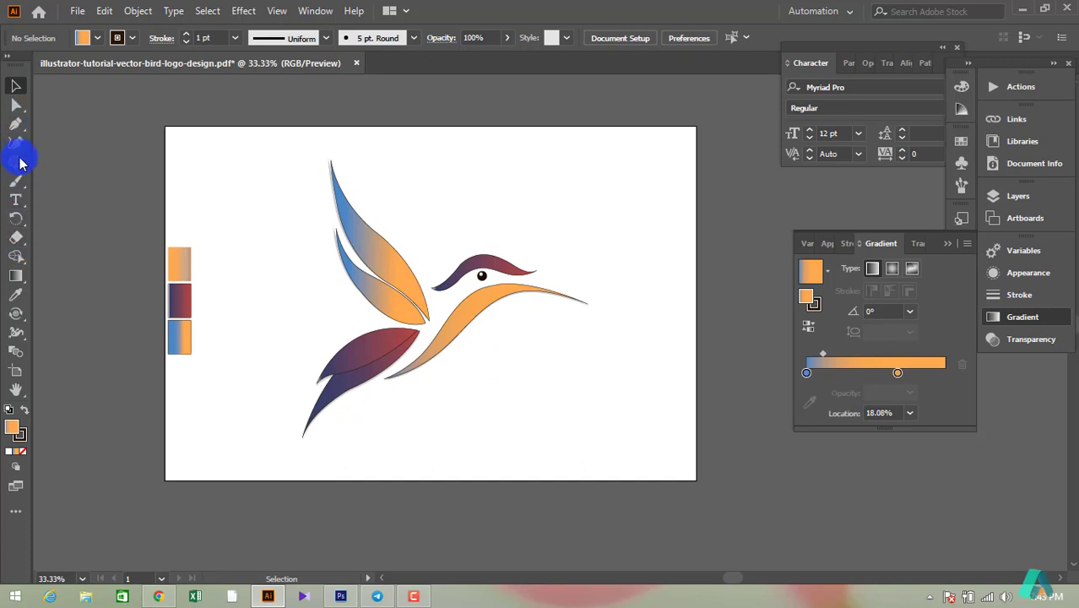
Step: Draw an artboard-sized rectangle with a white-to-yellow radial gradient and send it to the back
left_click_drag(27, 167, 85, 162)
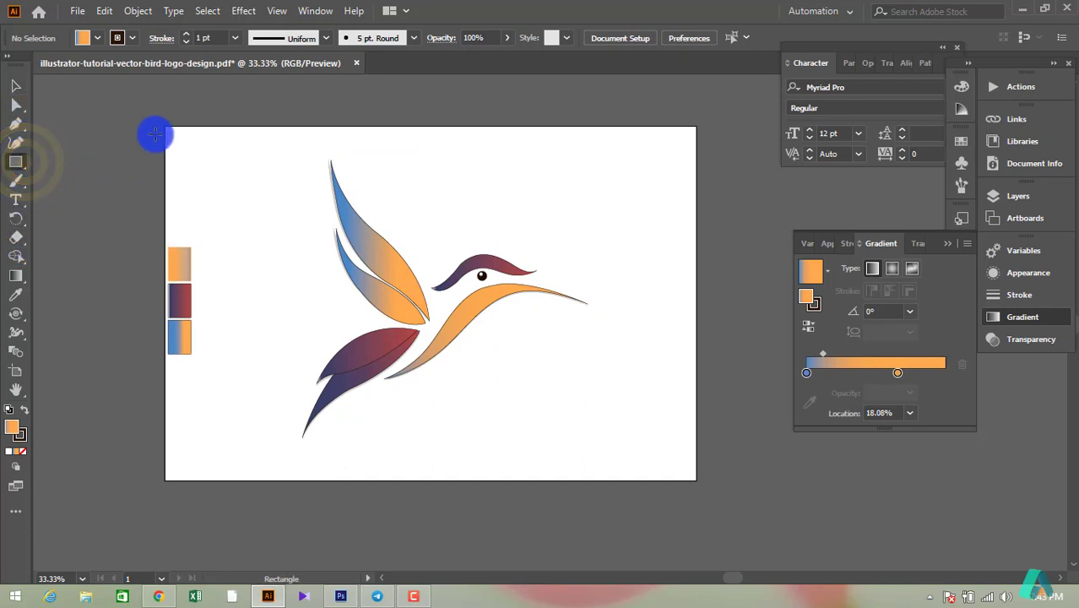
left_click_drag(163, 125, 698, 481)
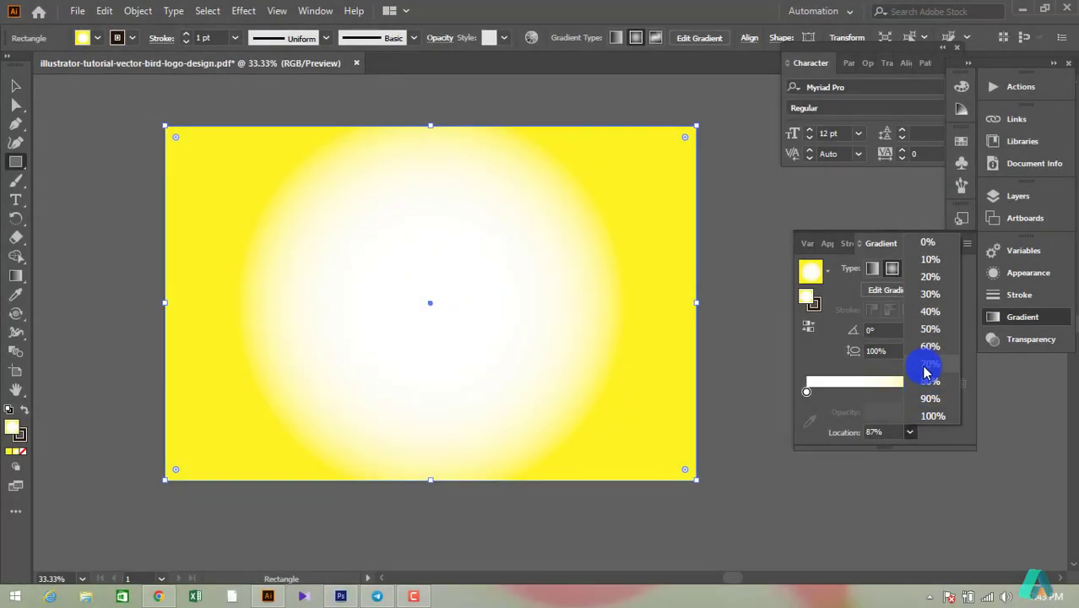
left_click(924, 363)
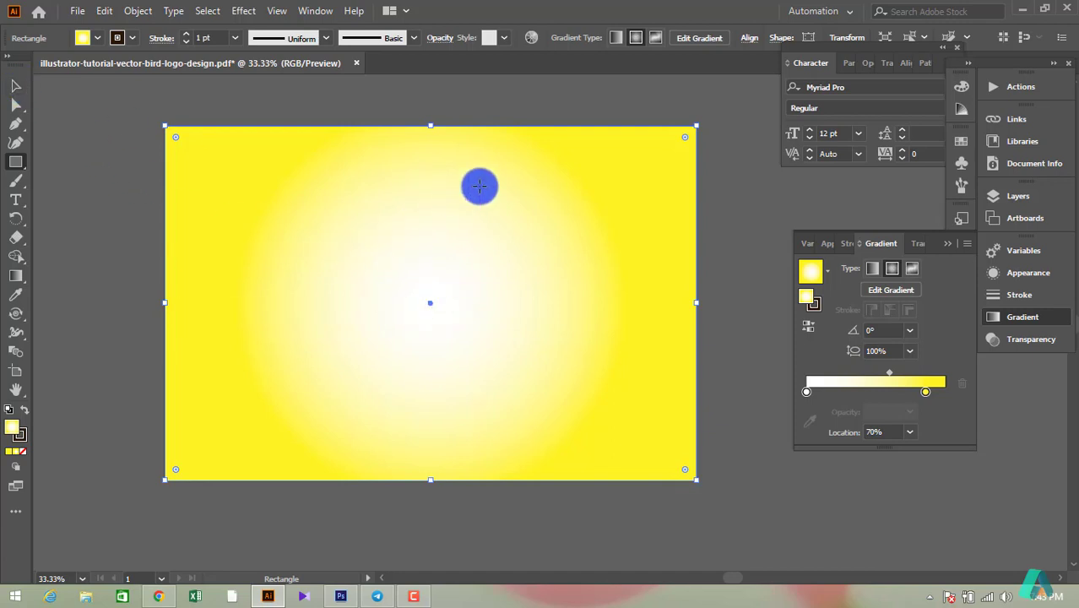
right_click(378, 257)
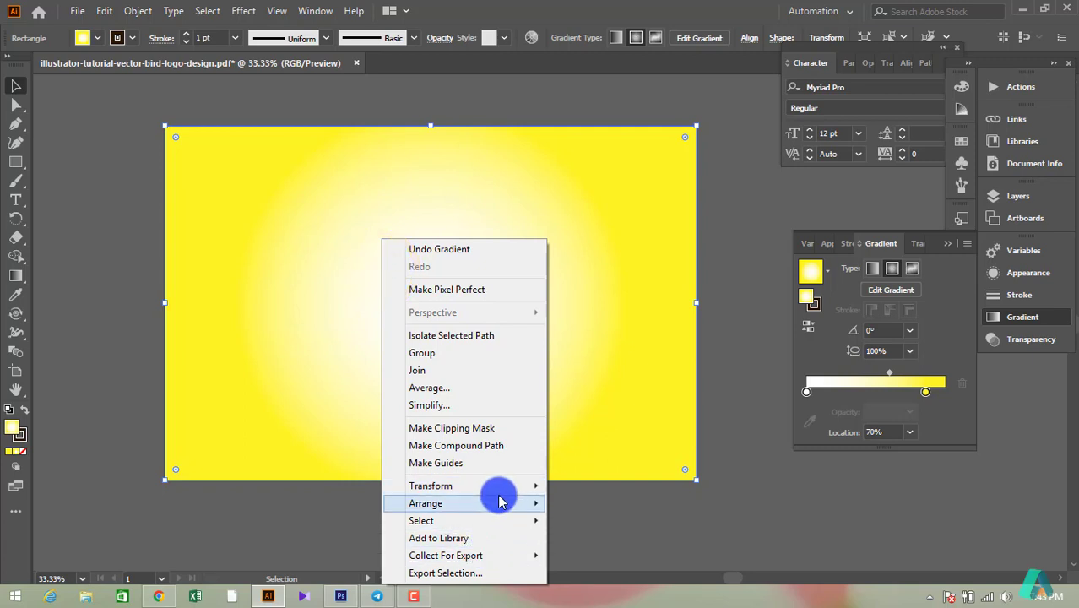
mouse_move(426, 503)
left_click(635, 559)
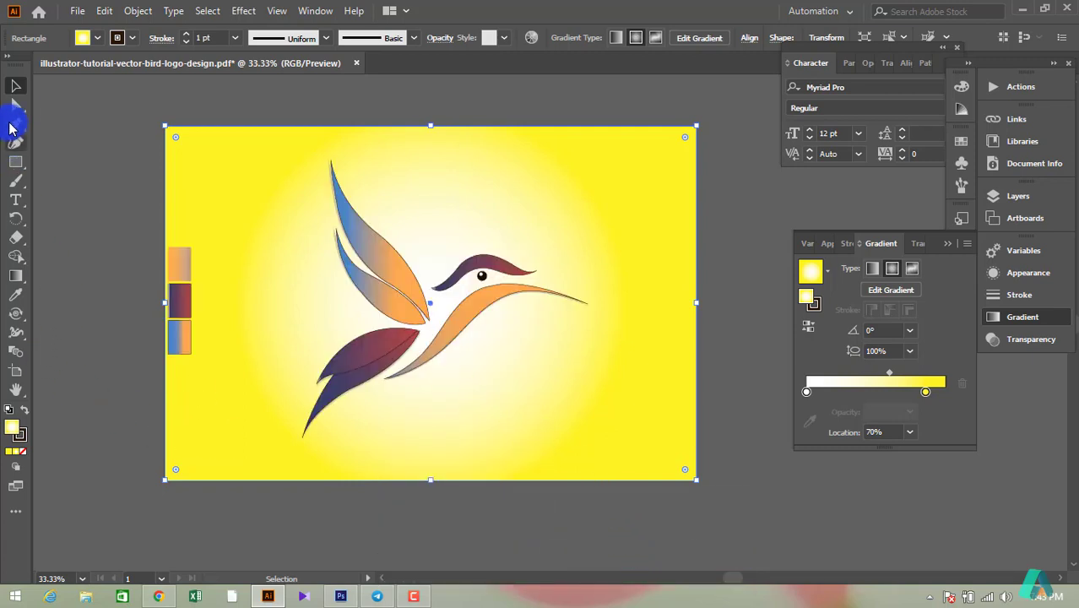
left_click(745, 481)
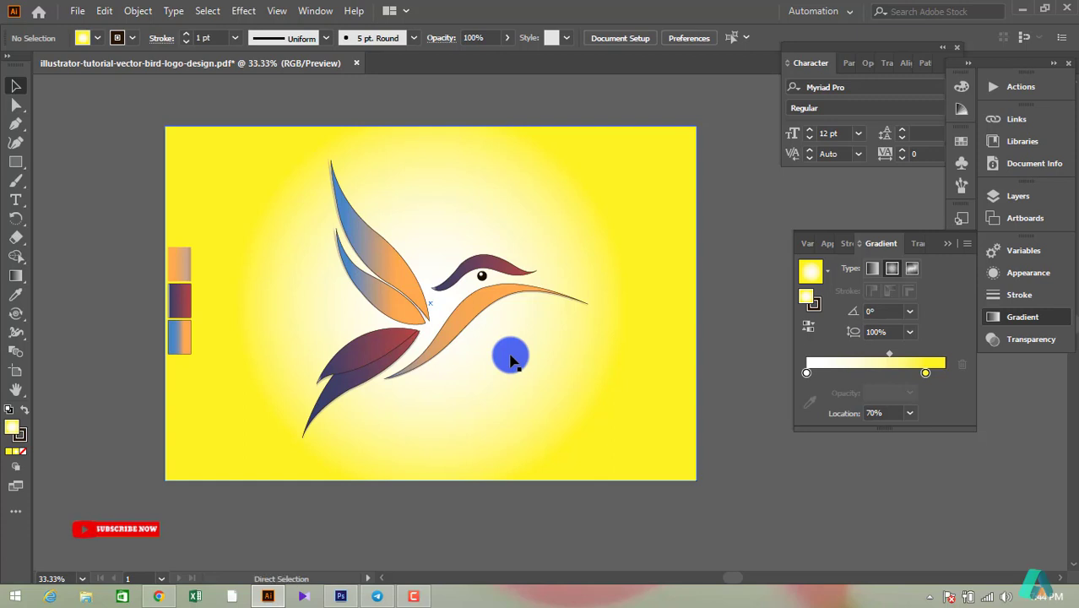
Step: Zoom to 50% and lock the background rectangle in the Layers panel
key("ctrl+plus")
scroll(566, 310, "up", 1)
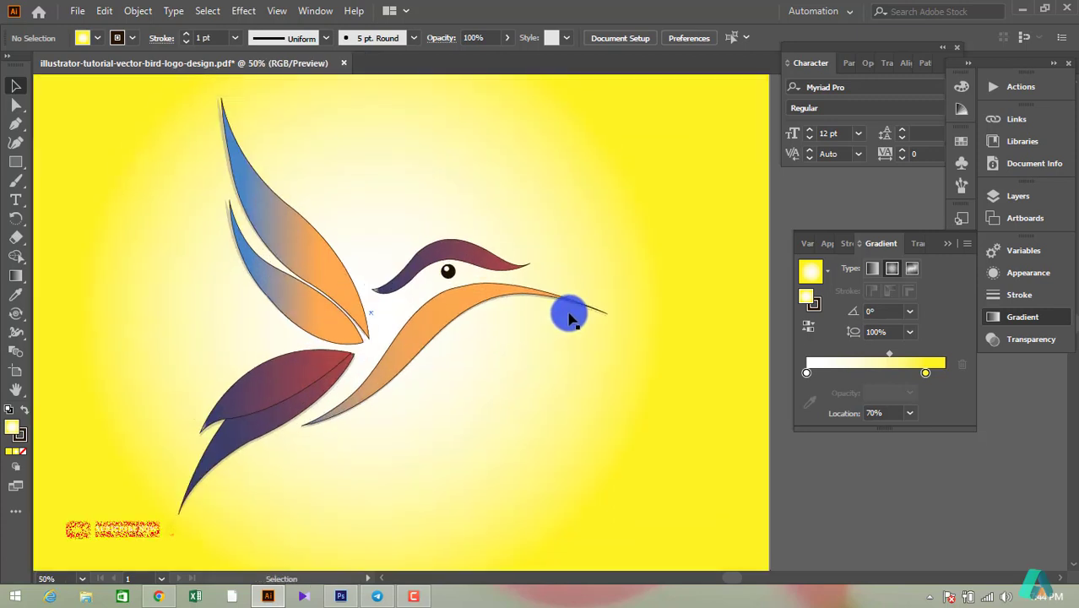
scroll(354, 270, "up", 2)
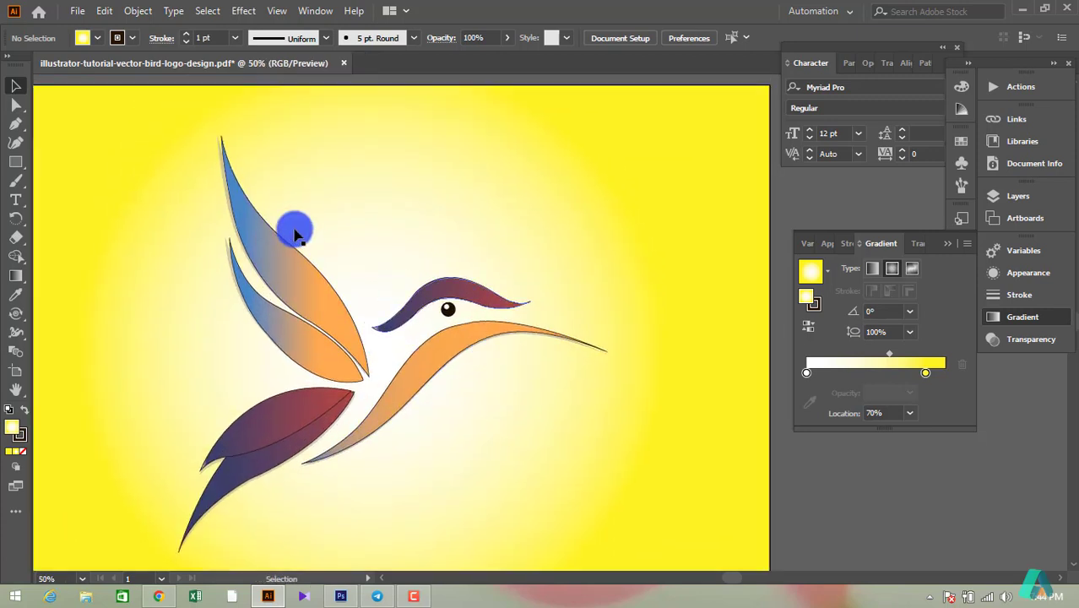
left_click(127, 116)
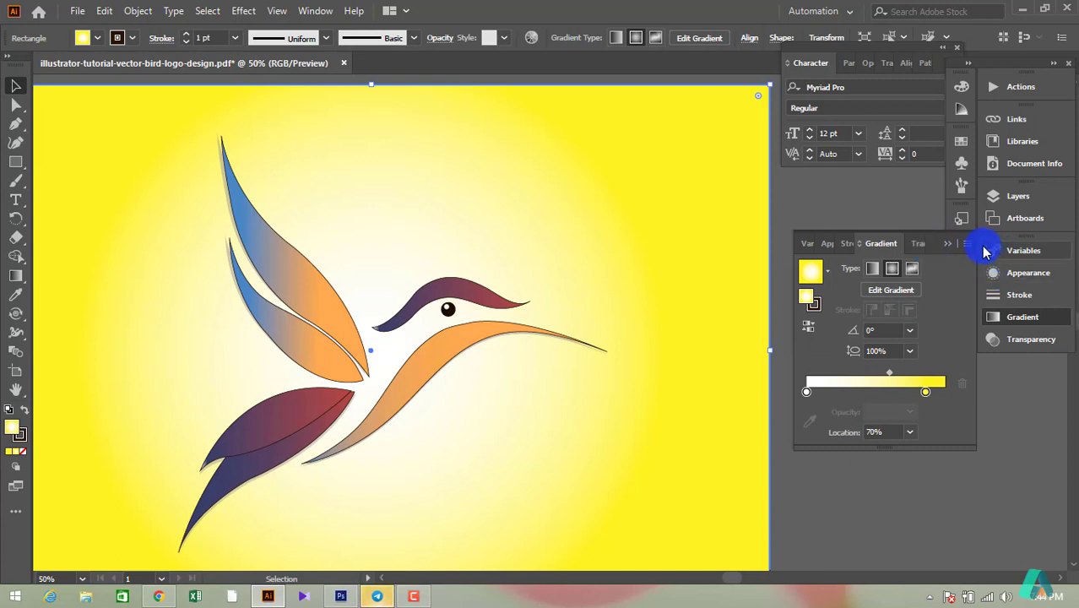
left_click(1004, 196)
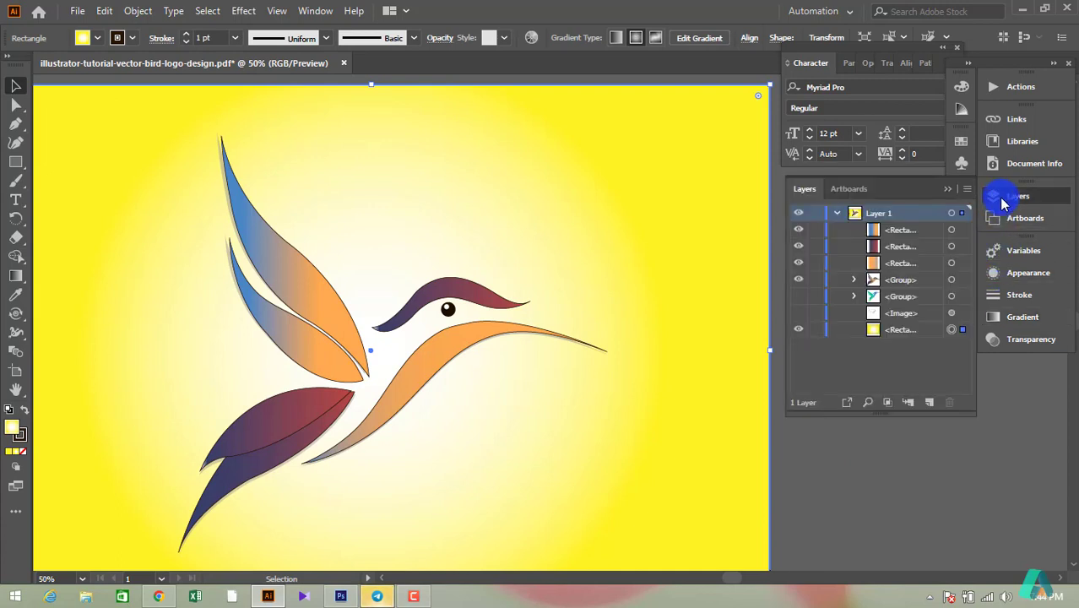
left_click(814, 330)
Step: Set the whole bird group's stroke to None, then deselect it
mouse_move(131, 132)
left_mouse_down()
mouse_move(565, 500)
mouse_move(626, 568)
left_mouse_up()
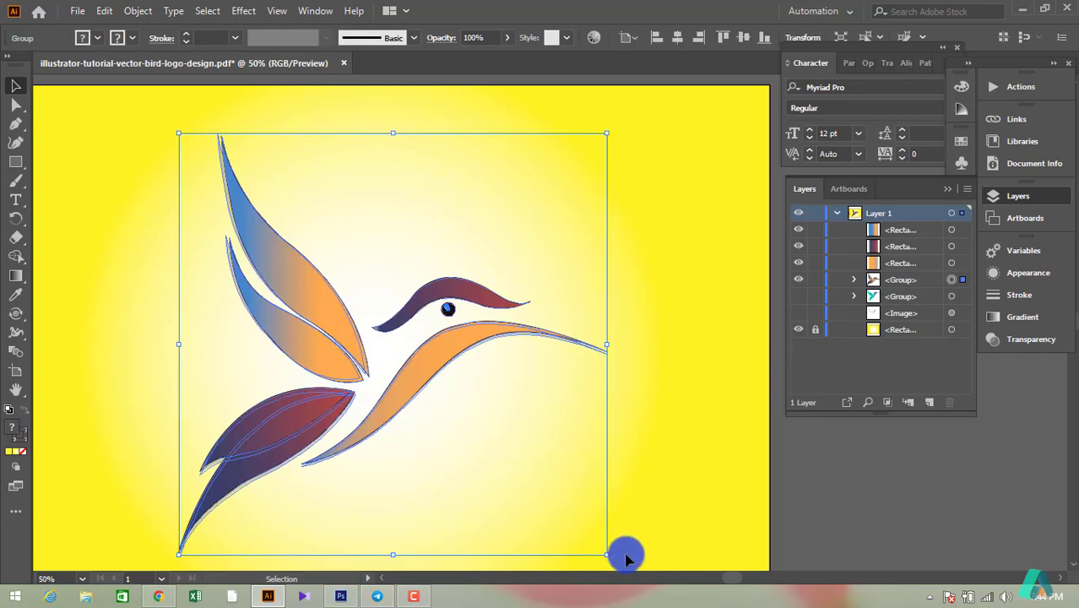
left_click(130, 41)
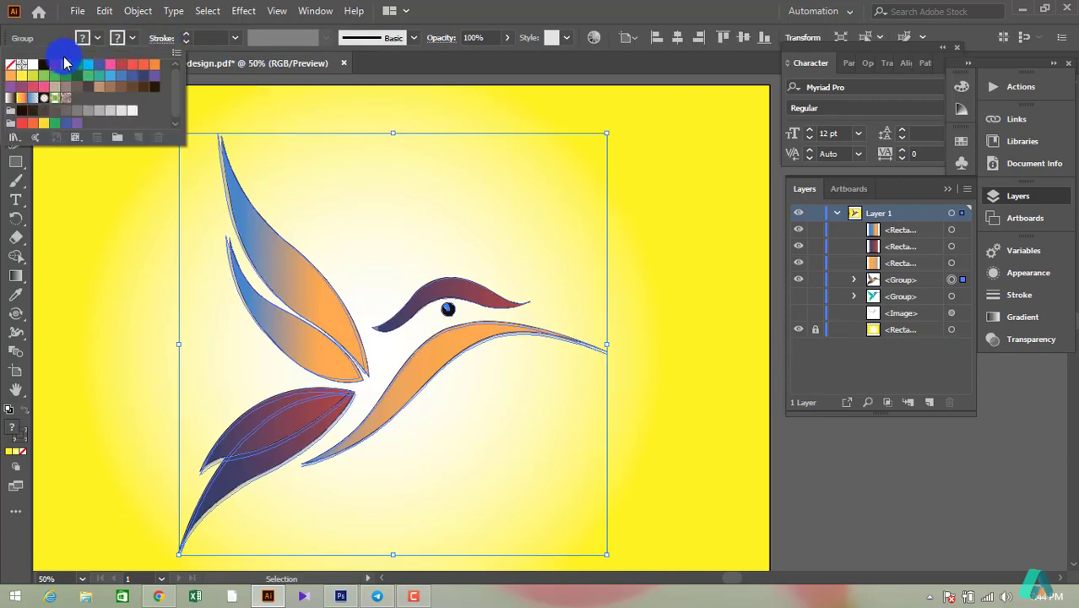
left_click(8, 68)
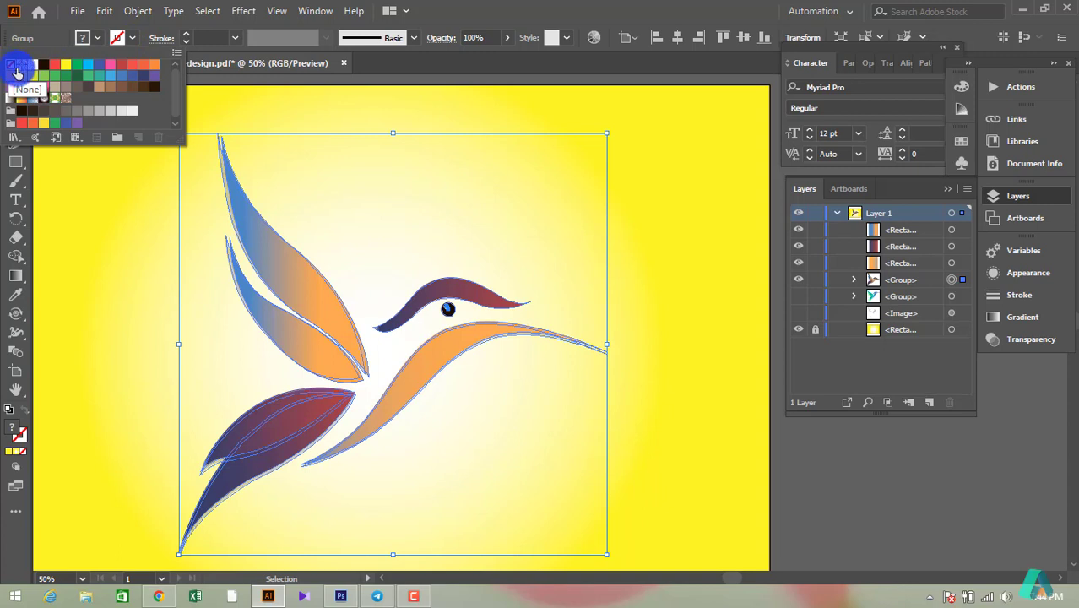
left_click(682, 281)
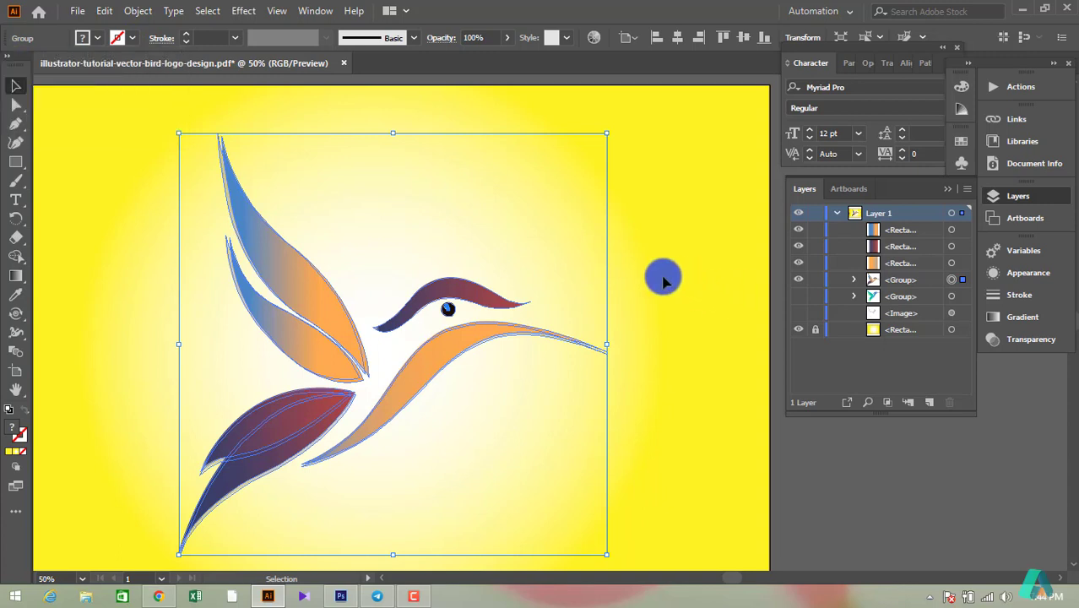
left_click(89, 116)
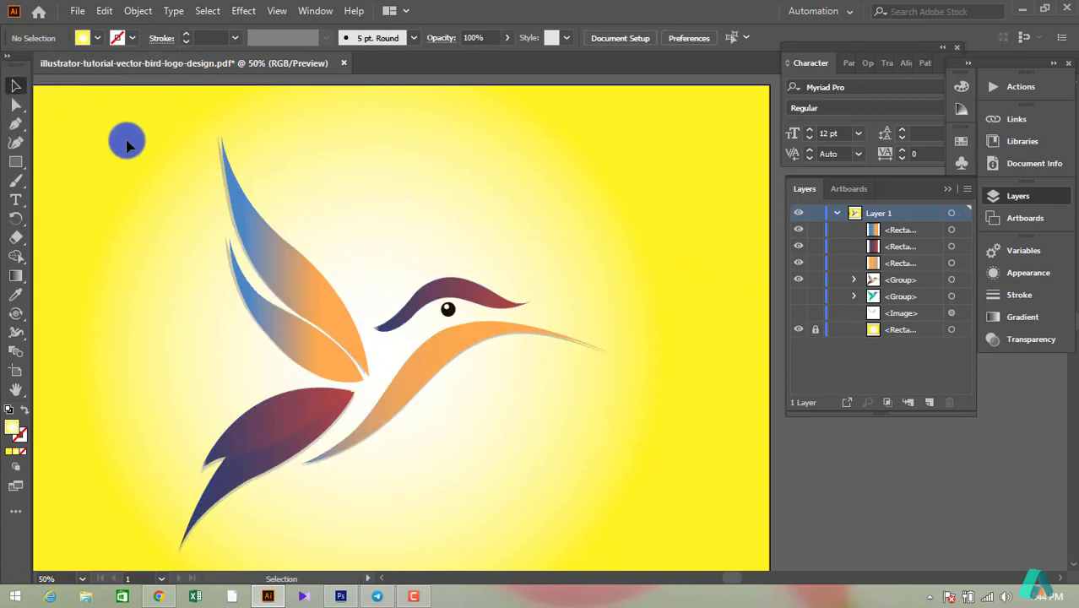
key("ctrl+minus")
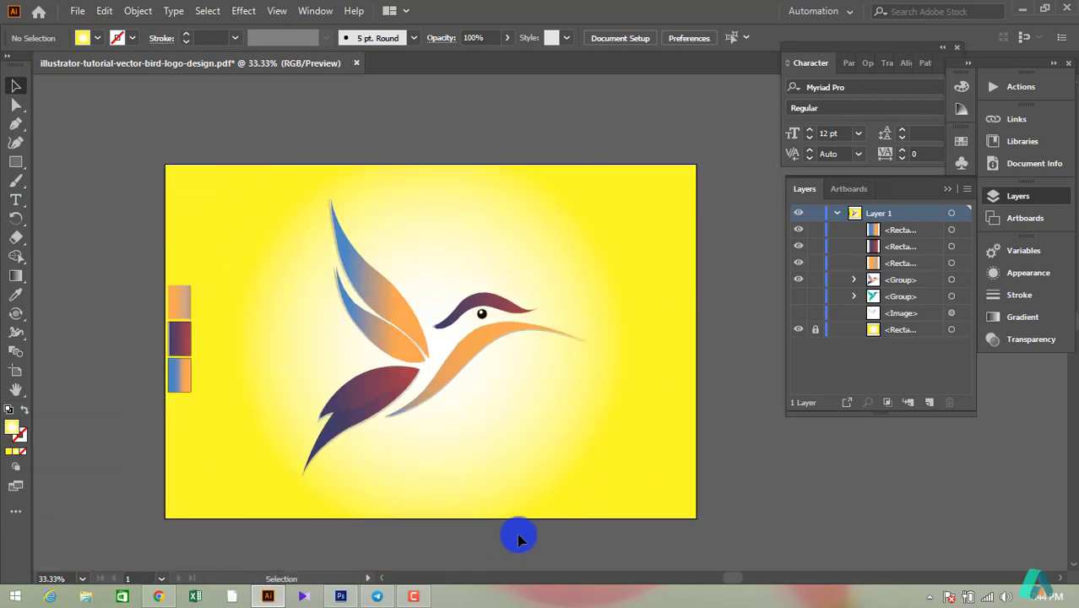
key("ctrl+plus")
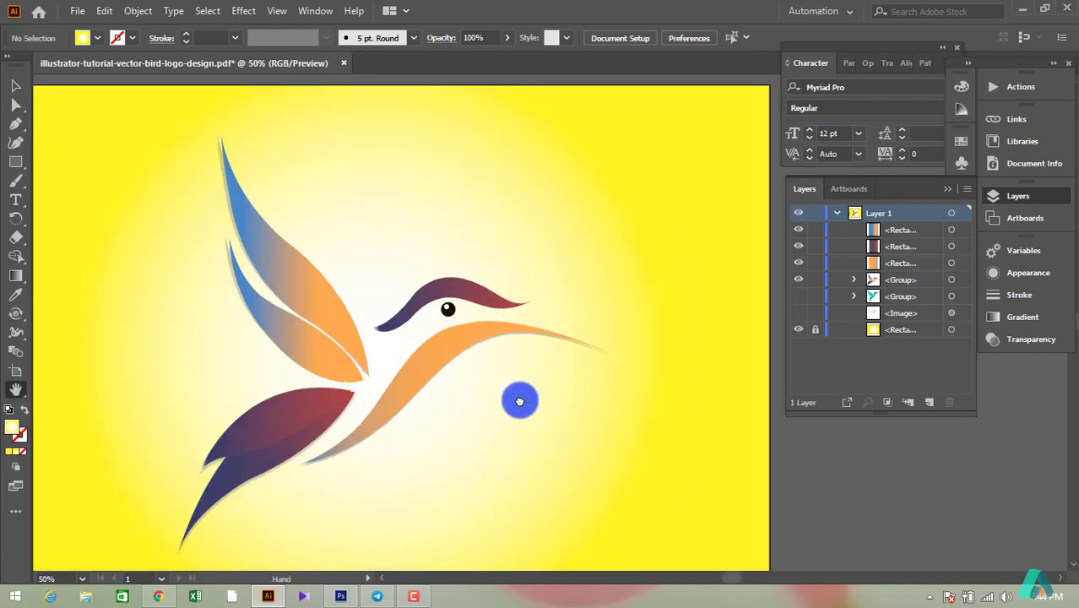
left_click_drag(511, 413, 518, 397)
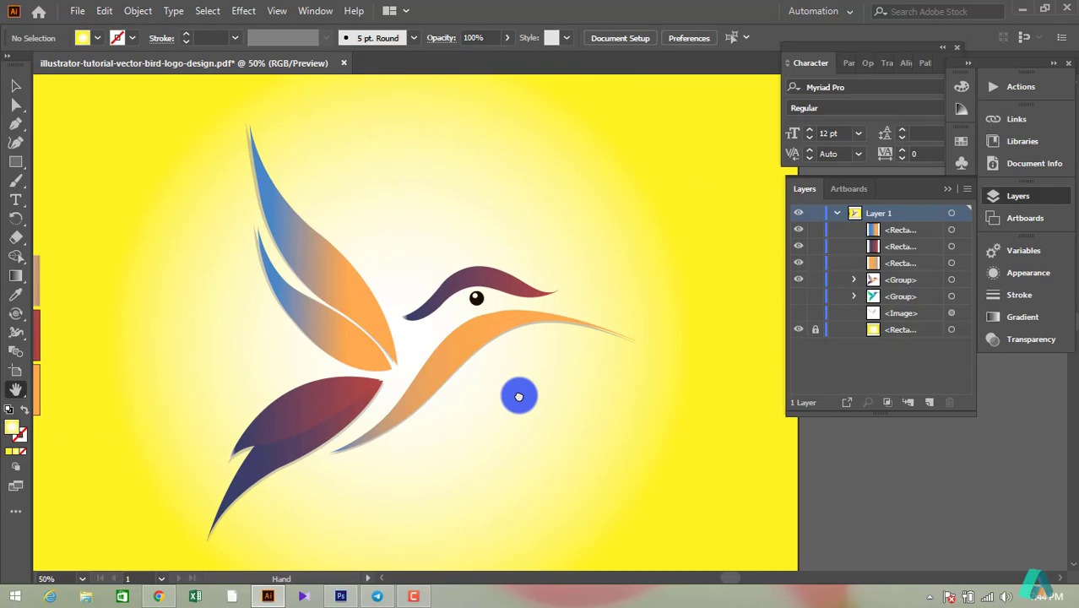